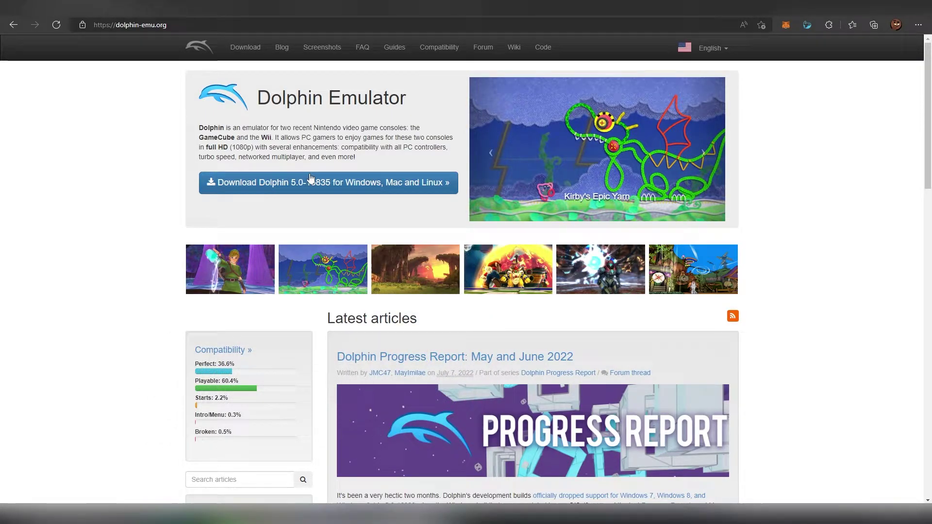
- Check the Dolphin builds offered on the website's download page, return to the home page, and glance at the installed emulator's game list
{"action": "left_click", "coordinate": [250, 184]}
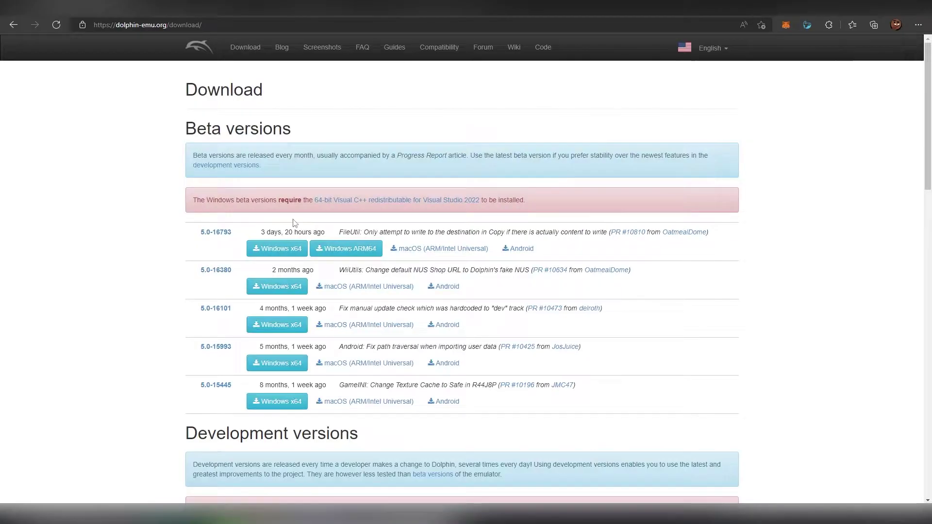
{"action": "scroll", "coordinate": [254, 215], "scroll_direction": "down", "scroll_amount": 1}
{"action": "scroll", "coordinate": [255, 215], "scroll_direction": "up", "scroll_amount": 2}
{"action": "left_click", "coordinate": [14, 24]}
{"action": "left_click", "coordinate": [395, 513]}
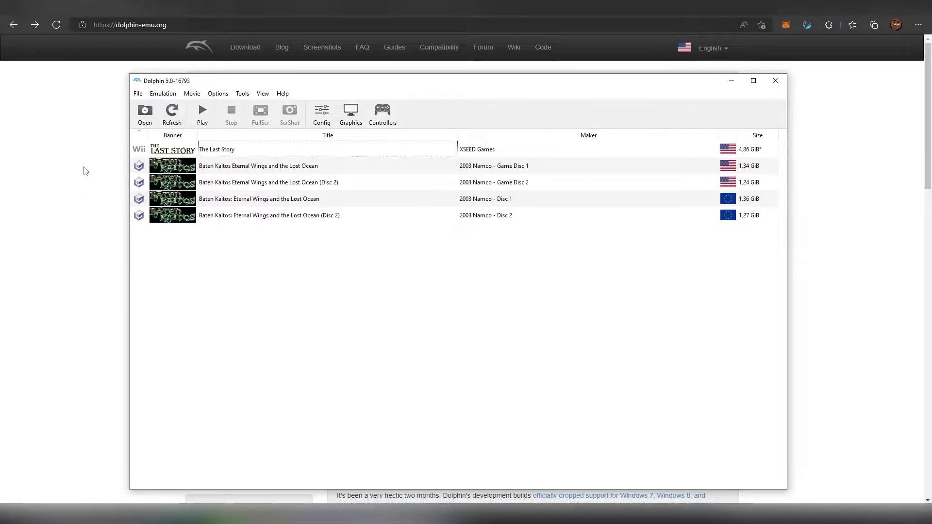
{"action": "left_click", "coordinate": [82, 193]}
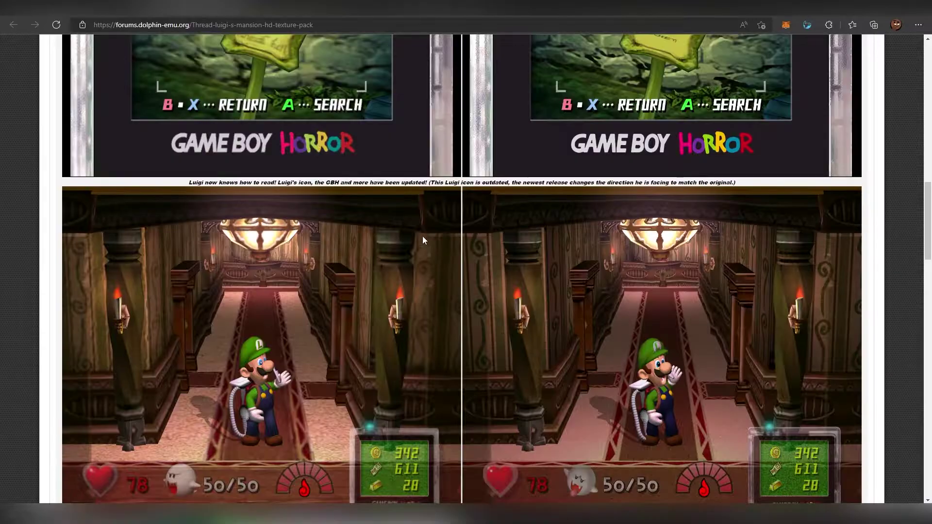
- Look through the Luigi's Mansion HD Texture Pack thread, covering its introduction, comparison screenshots and Google Drive download link
{"action": "scroll", "coordinate": [305, 249], "scroll_direction": "up", "scroll_amount": 10}
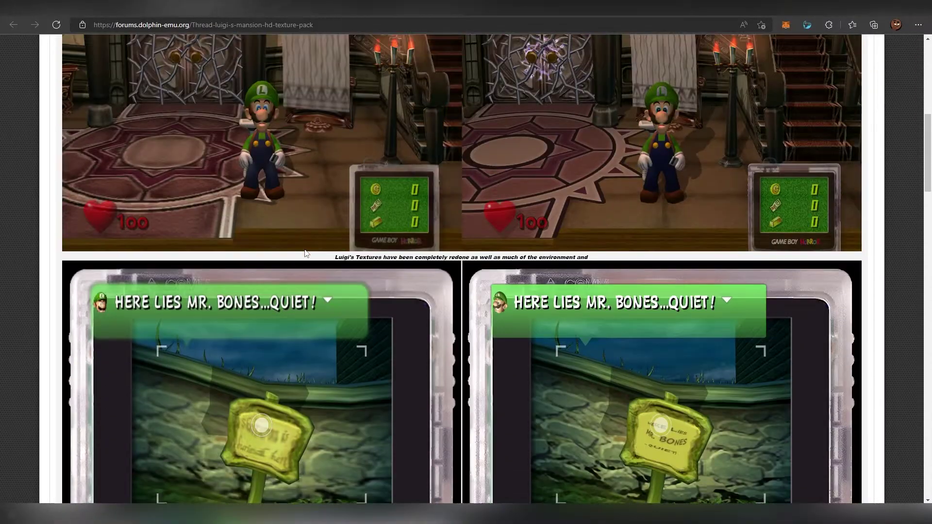
{"action": "scroll", "coordinate": [305, 252], "scroll_direction": "up", "scroll_amount": 10}
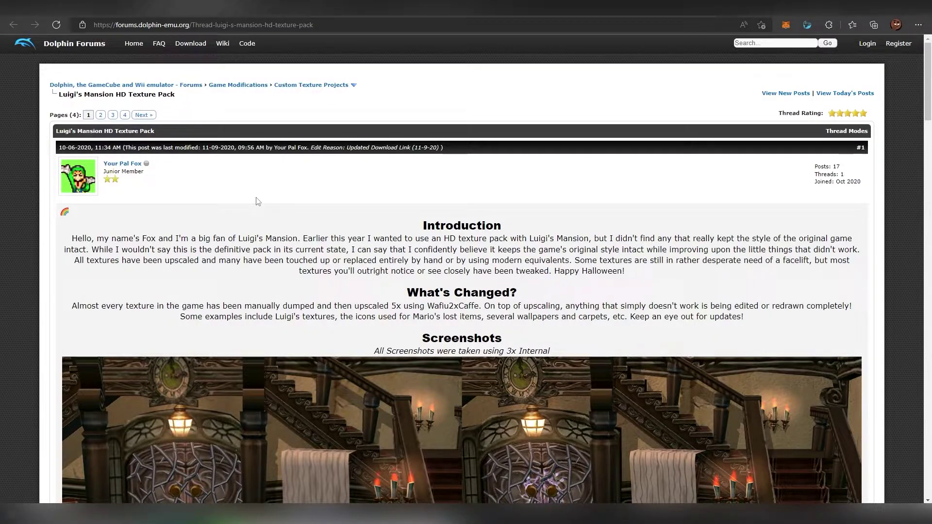
{"action": "scroll", "coordinate": [257, 201], "scroll_direction": "down", "scroll_amount": 7}
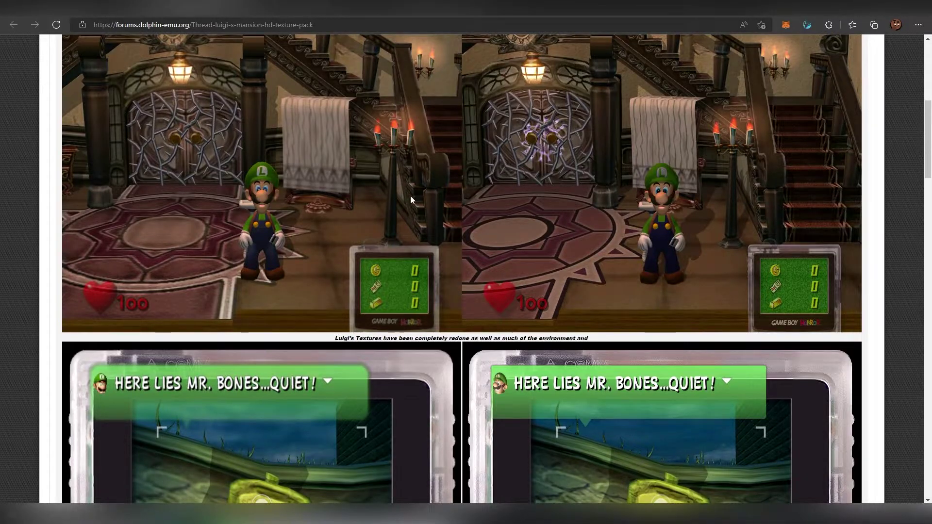
{"action": "scroll", "coordinate": [411, 200], "scroll_direction": "down", "scroll_amount": 15}
{"action": "scroll", "coordinate": [410, 199], "scroll_direction": "up", "scroll_amount": 3}
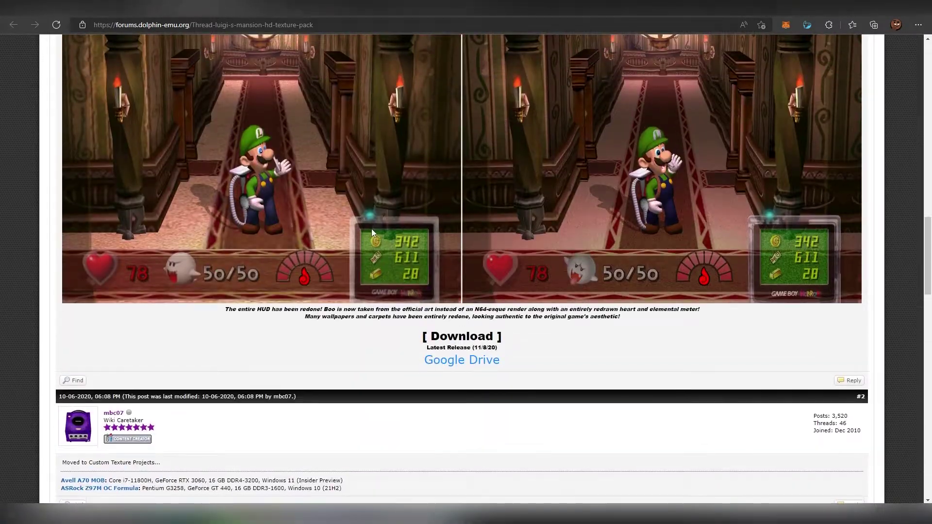
{"action": "scroll", "coordinate": [339, 258], "scroll_direction": "up", "scroll_amount": 20}
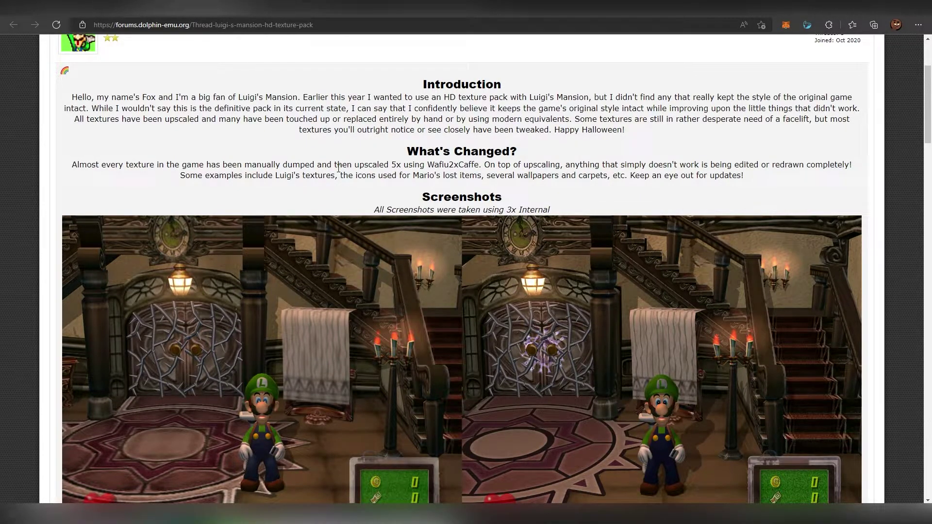
- Examine the Mario Kart 64 HD thread's download links and its important notes on disabling the Widescreen Hack
{"action": "left_click", "coordinate": [318, 7]}
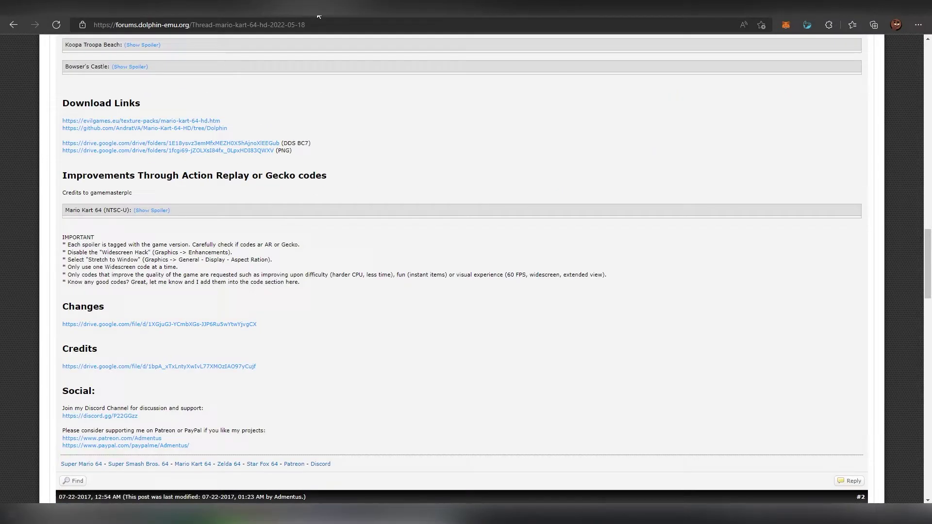
{"action": "scroll", "coordinate": [190, 273], "scroll_direction": "up", "scroll_amount": 20}
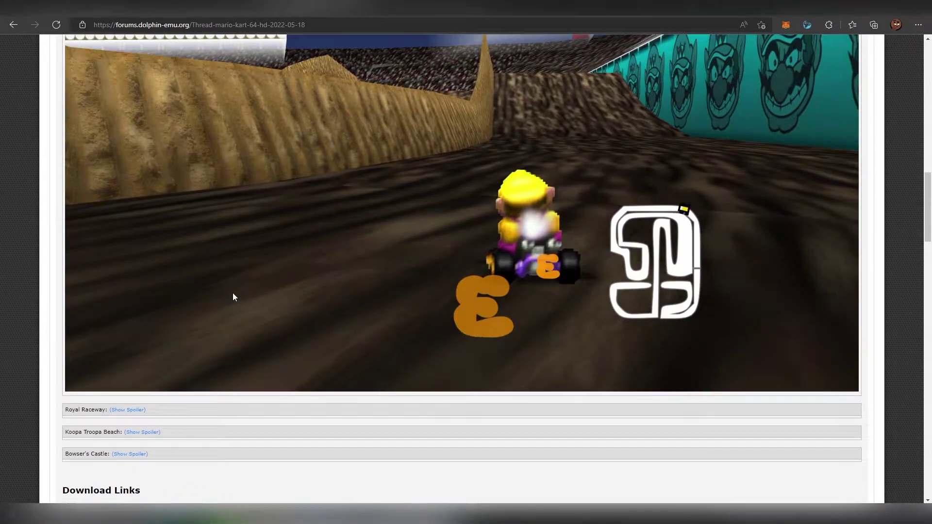
{"action": "scroll", "coordinate": [368, 275], "scroll_direction": "down", "scroll_amount": 20}
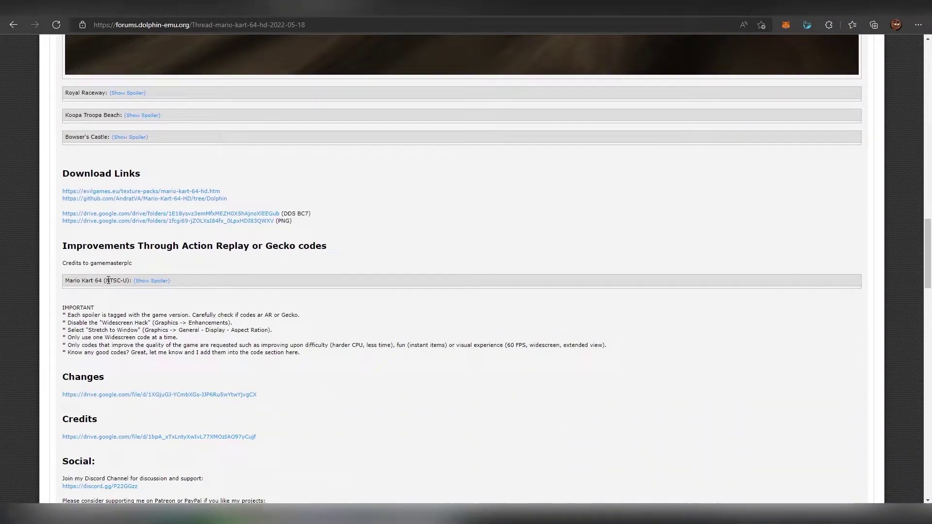
{"action": "mouse_move", "coordinate": [68, 324]}
{"action": "left_mouse_down"}
{"action": "mouse_move", "coordinate": [240, 327]}
{"action": "mouse_move", "coordinate": [86, 322]}
{"action": "left_mouse_up"}
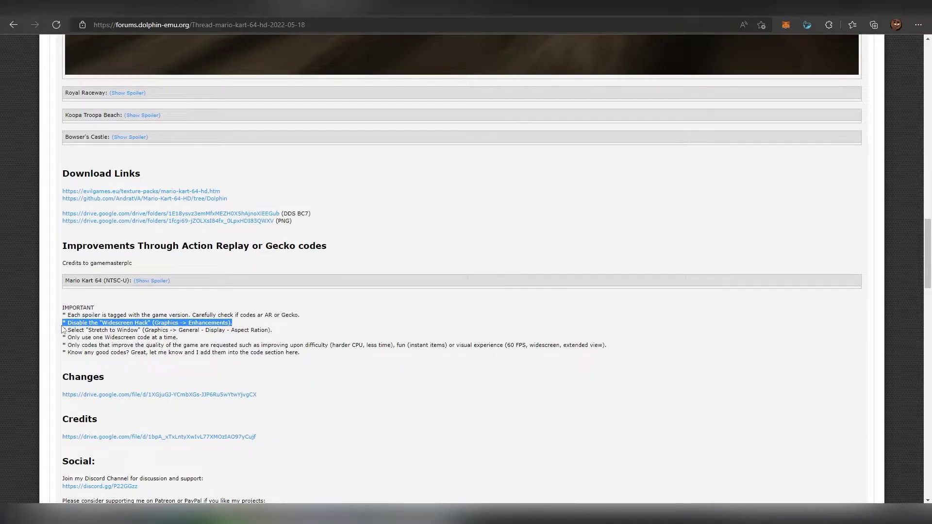
{"action": "left_click", "coordinate": [64, 326]}
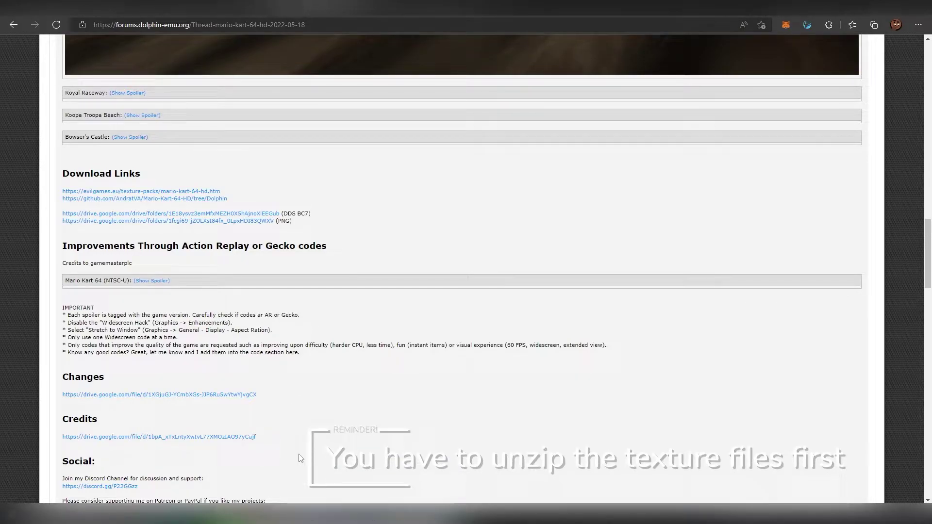
- Switch to File Explorer and view the Textures folder and its parent Load folder in the Dolphin Emulator directory
{"action": "left_click", "coordinate": [284, 515]}
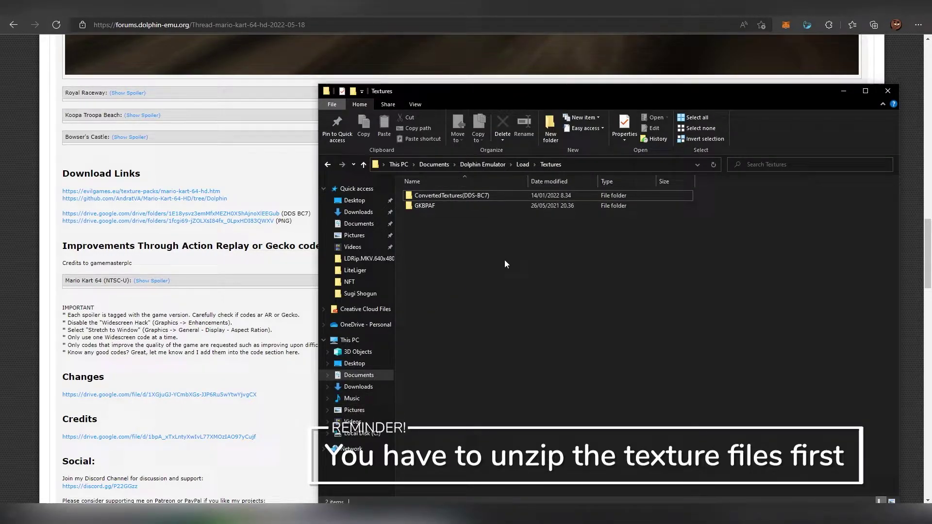
{"action": "left_click_drag", "start_coordinate": [551, 93], "coordinate": [372, 72]}
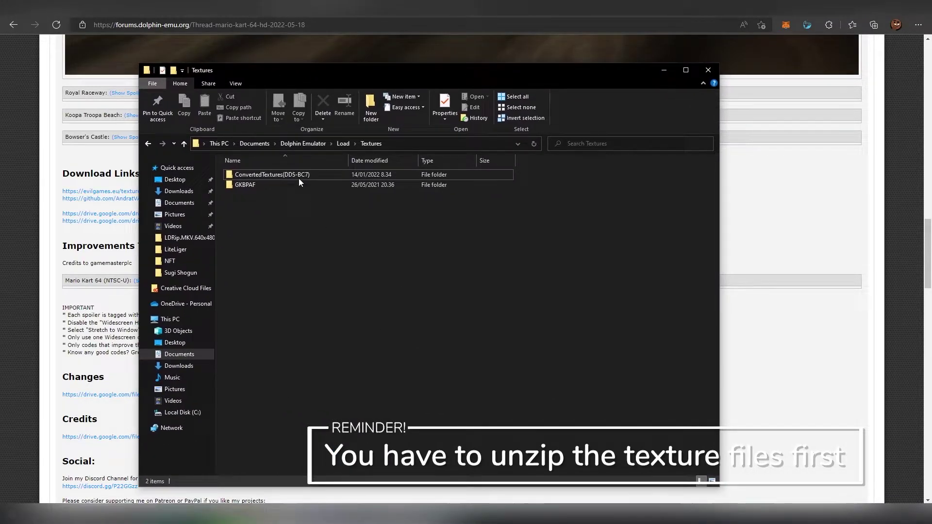
{"action": "left_click", "coordinate": [340, 145]}
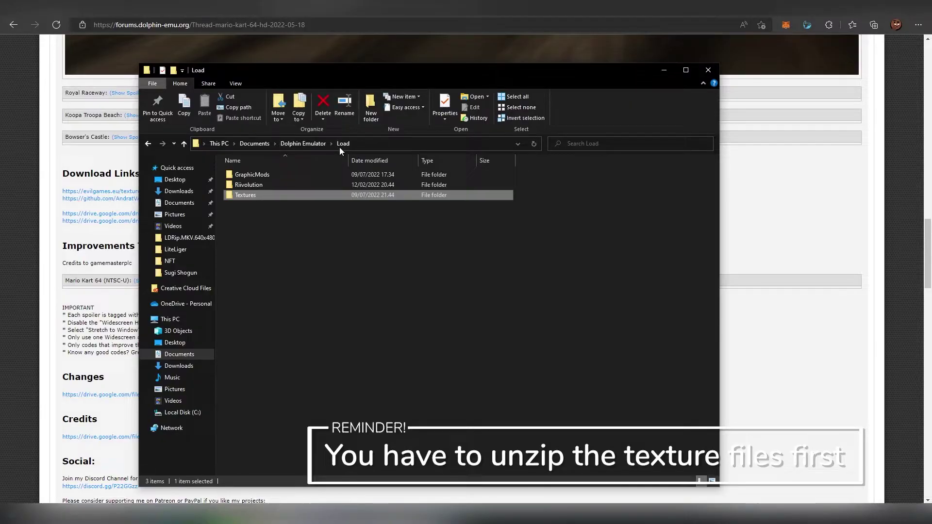
{"action": "double_click", "coordinate": [255, 195]}
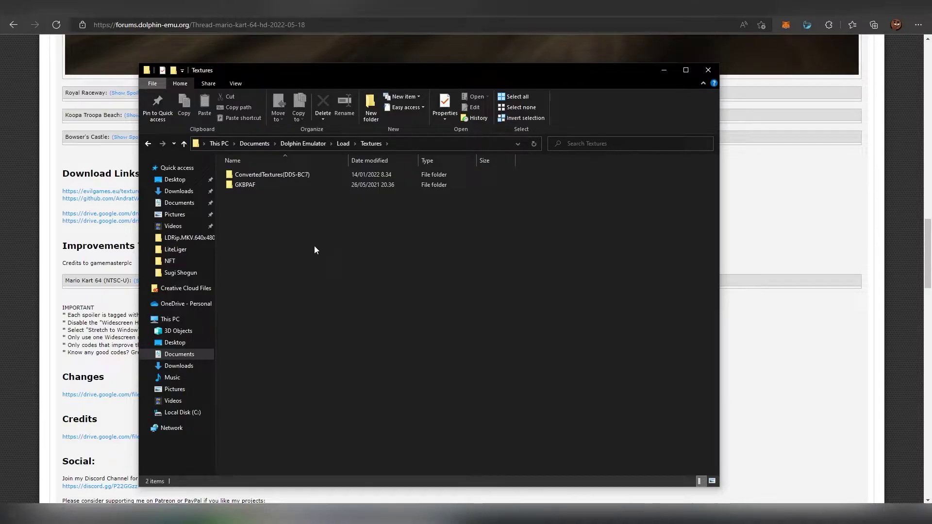
- Go to Documents and open Dolphin Emulator, Load and Textures in turn to inspect the GKBPAF texture folder
{"action": "left_click", "coordinate": [256, 144]}
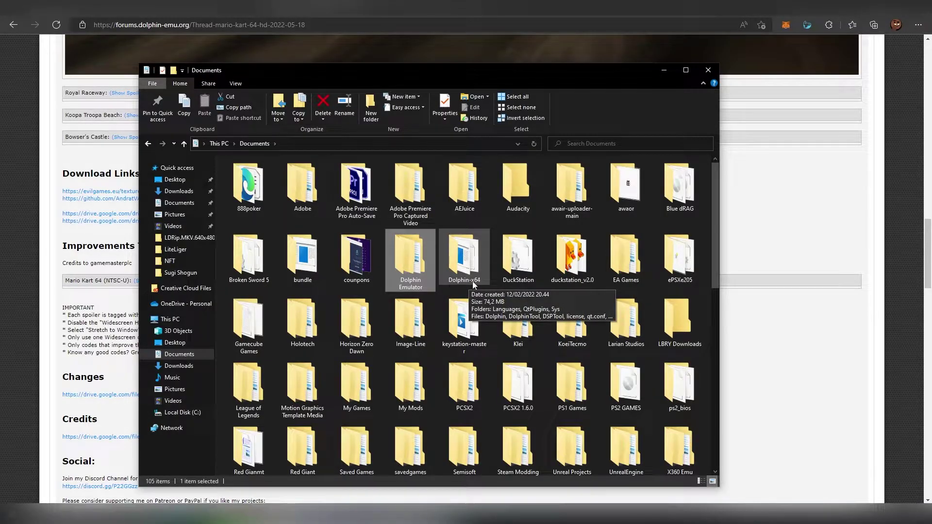
{"action": "double_click", "coordinate": [418, 259]}
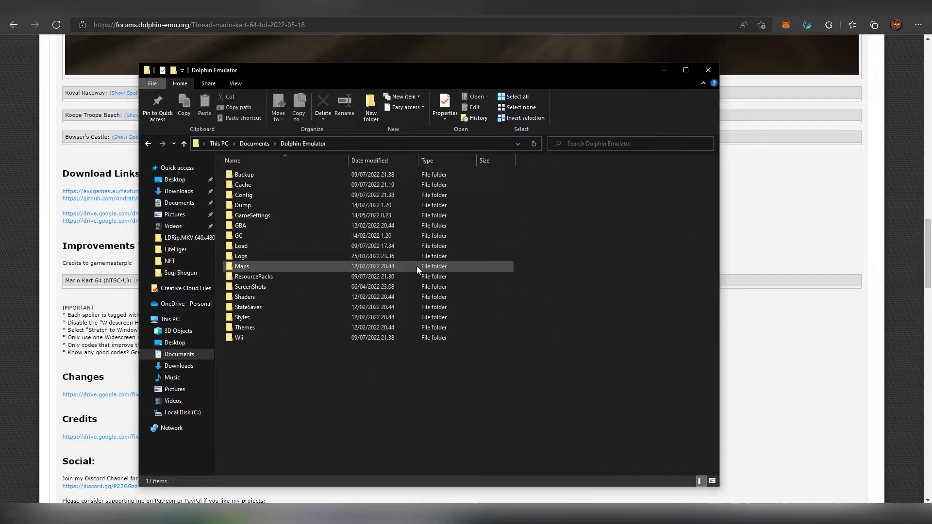
{"action": "double_click", "coordinate": [276, 247]}
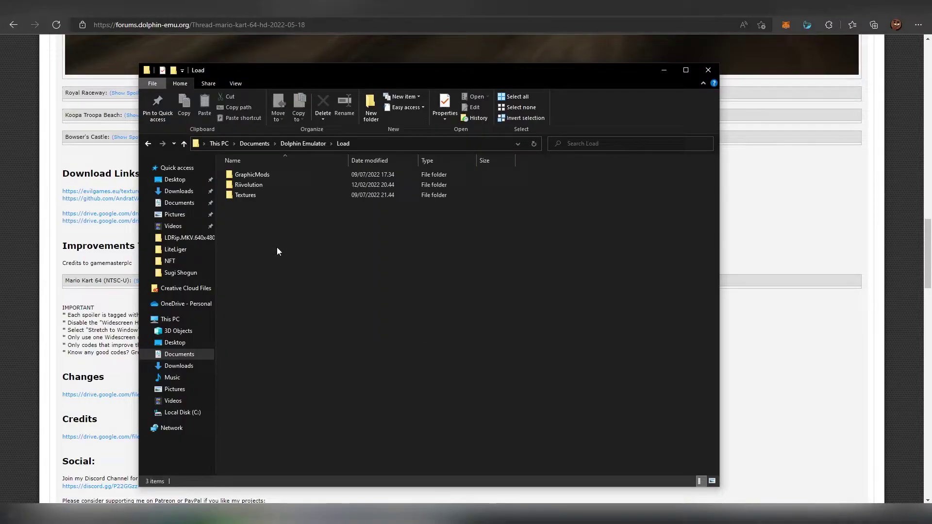
{"action": "double_click", "coordinate": [264, 194]}
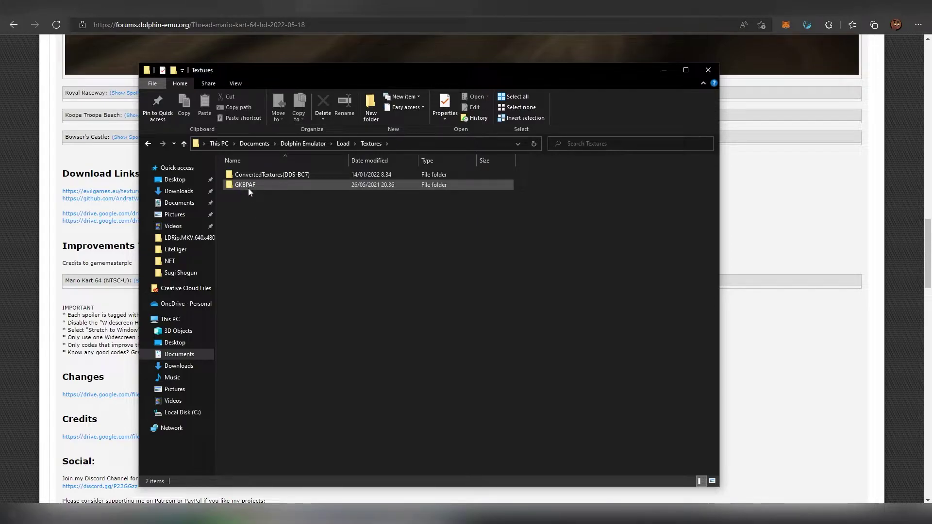
{"action": "mouse_move", "coordinate": [256, 185]}
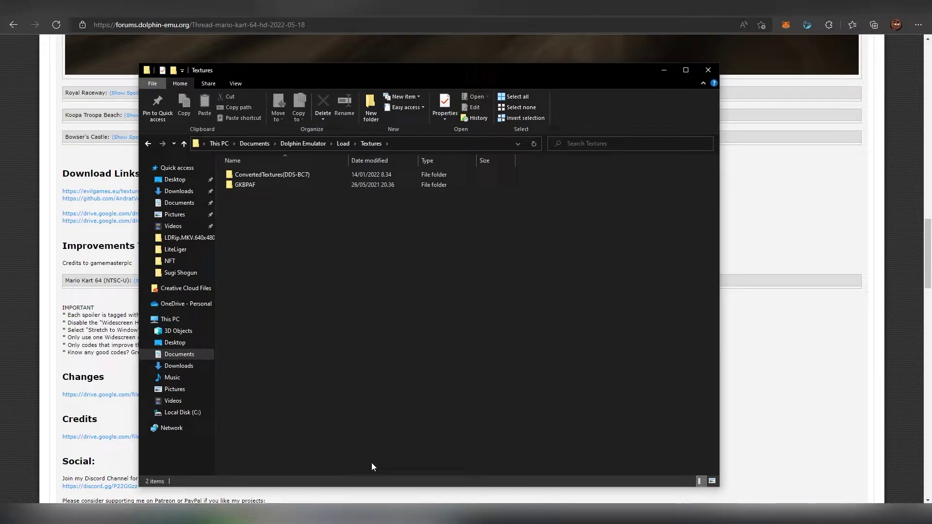
- Switch to Dolphin, preview the game collection in Grid View, and return it to List View
{"action": "key", "text": "alt+Tab"}
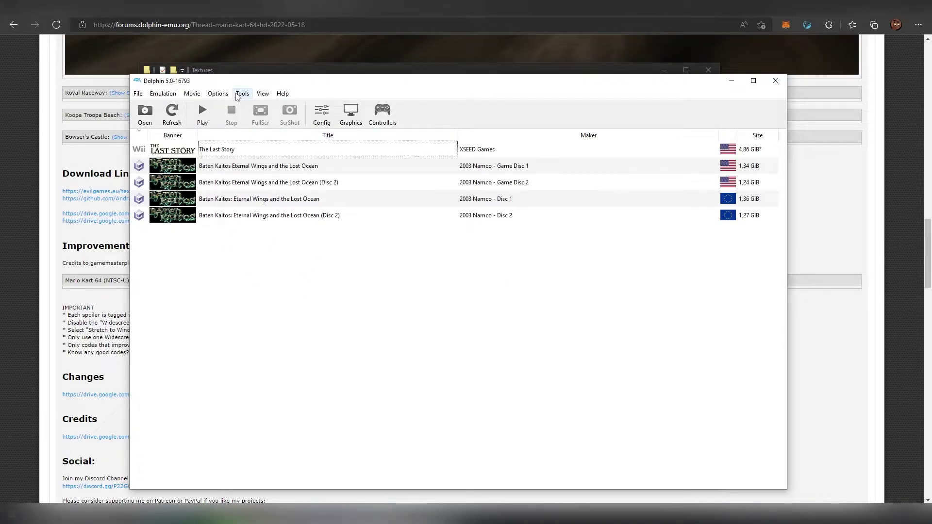
{"action": "left_click", "coordinate": [218, 94]}
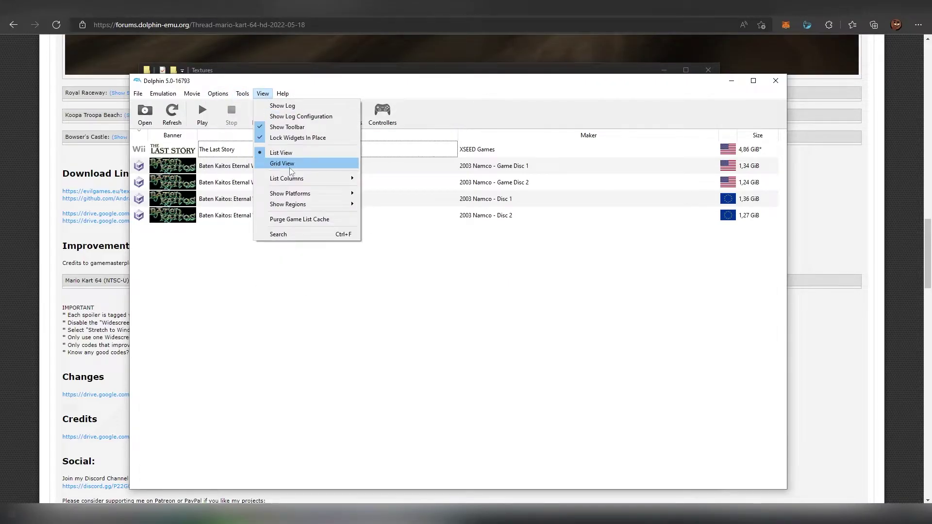
{"action": "left_click", "coordinate": [291, 166]}
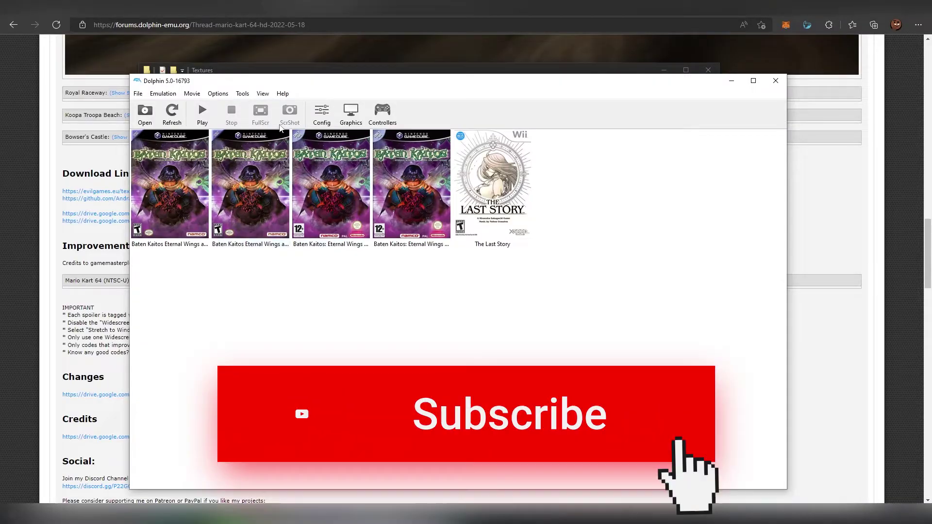
{"action": "left_click", "coordinate": [263, 94]}
{"action": "left_click", "coordinate": [276, 153]}
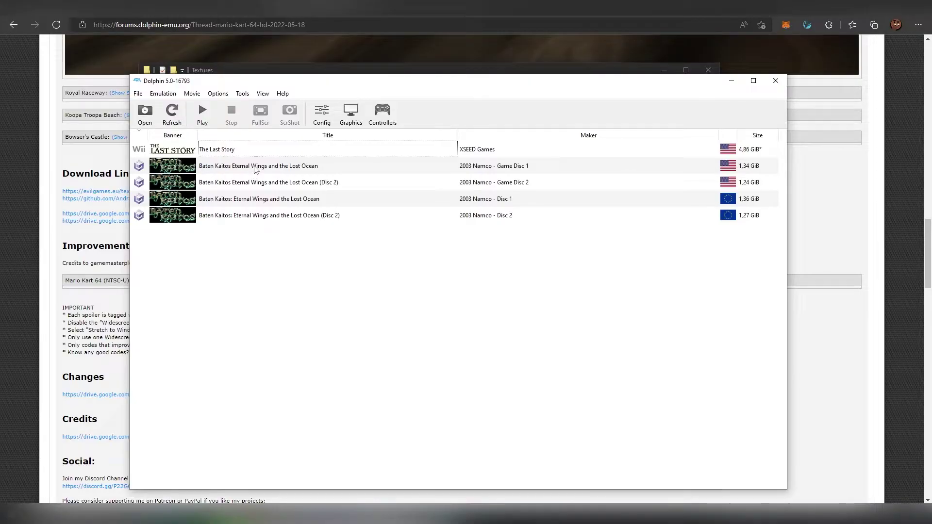
- Check the Game ID in the properties of the US Baten Kaitos Disc 1 and close the properties window
{"action": "right_click", "coordinate": [255, 168]}
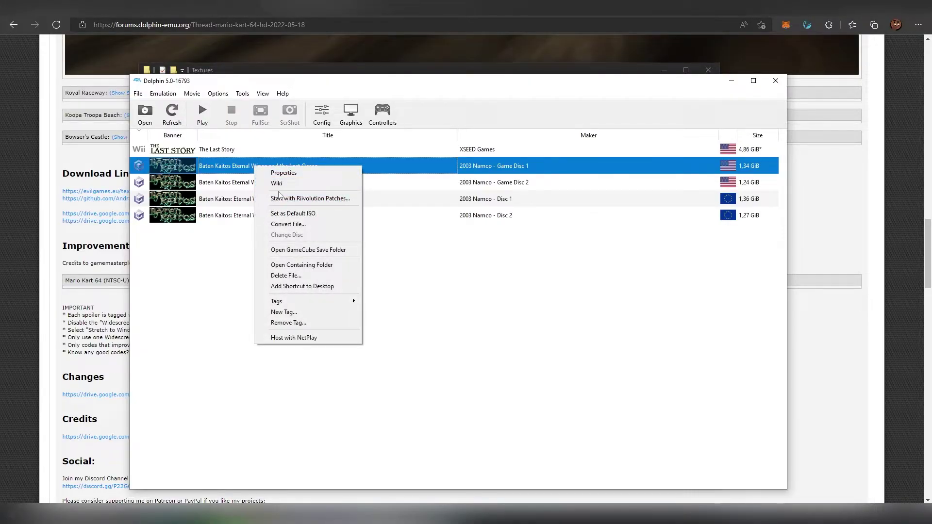
{"action": "left_click", "coordinate": [290, 178]}
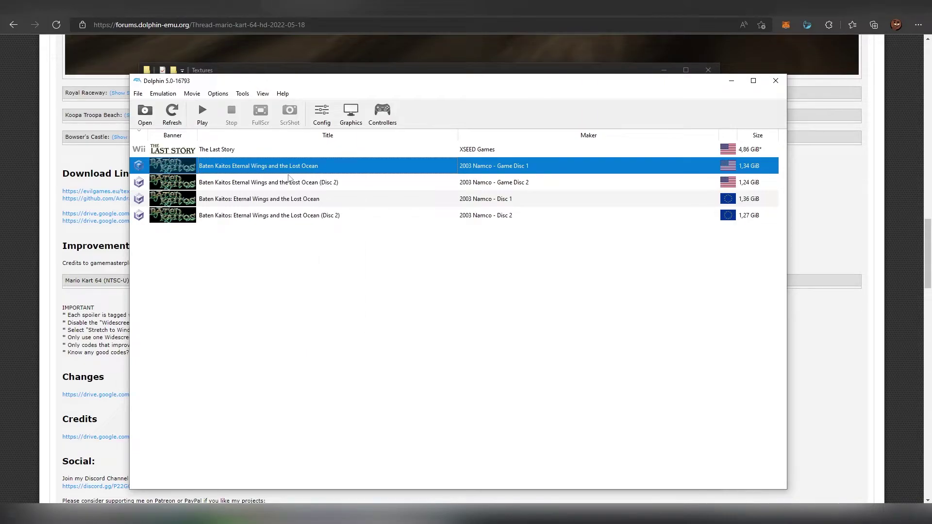
{"action": "left_click_drag", "start_coordinate": [443, 115], "coordinate": [364, 115]}
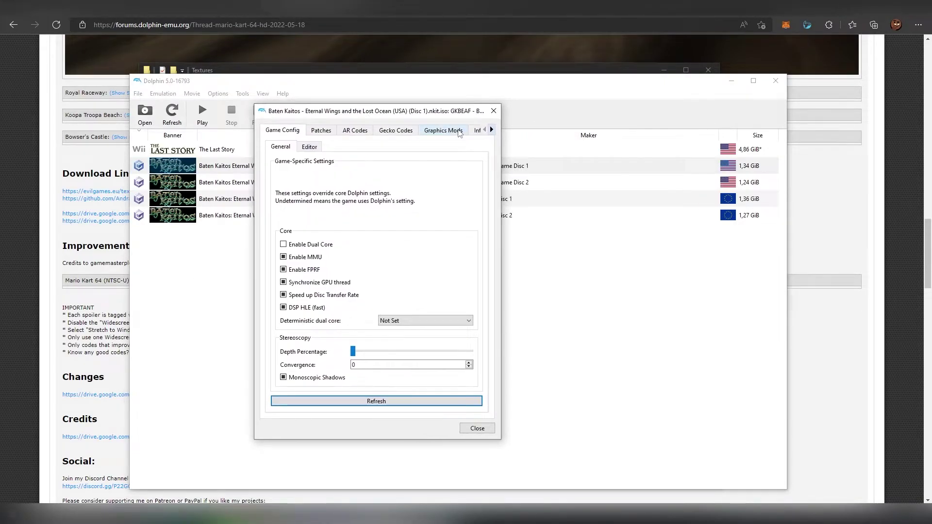
{"action": "left_click", "coordinate": [492, 130]}
{"action": "left_click", "coordinate": [491, 130]}
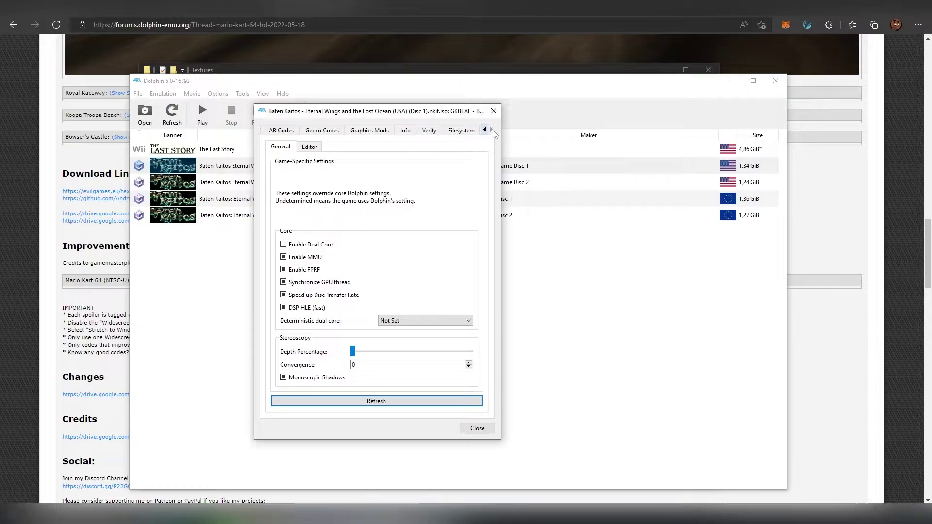
{"action": "left_click", "coordinate": [408, 131]}
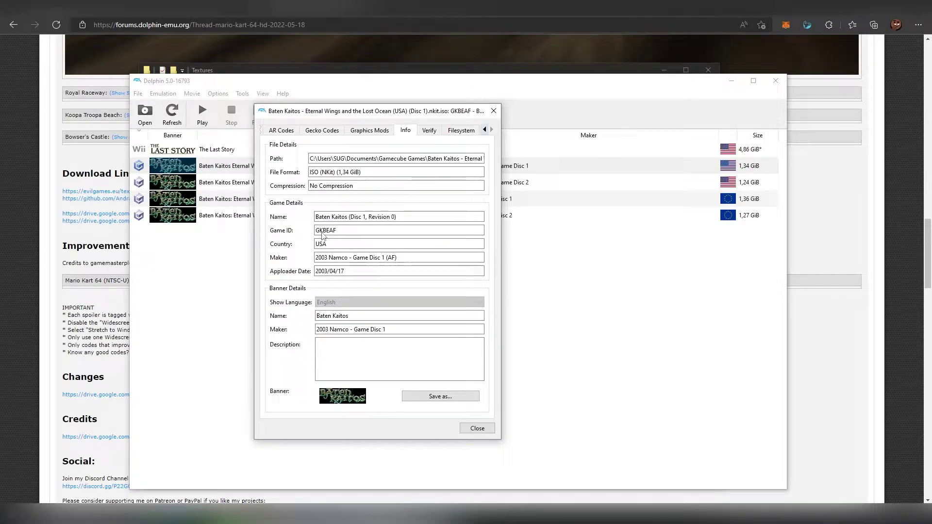
{"action": "left_click", "coordinate": [477, 428]}
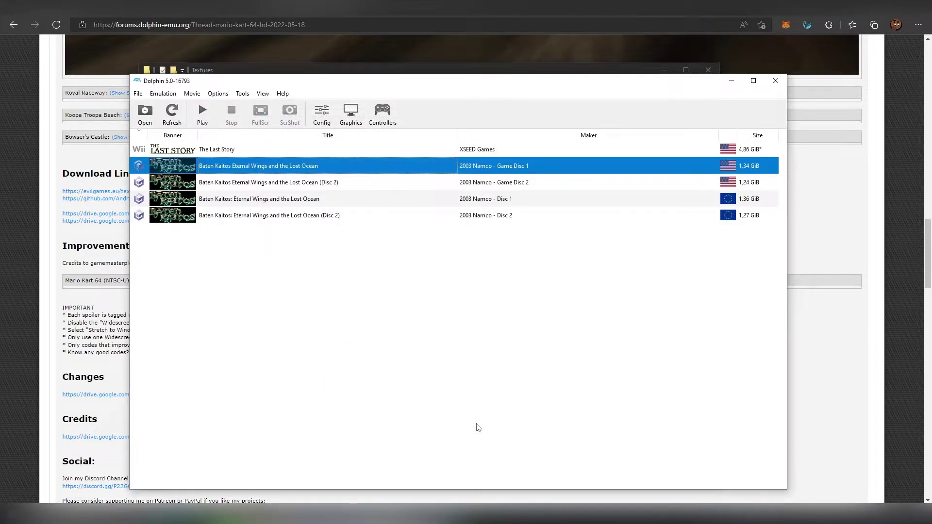
- Check the Game ID in the properties of the European Baten Kaitos Disc 1 and close the properties window
{"action": "right_click", "coordinate": [298, 205]}
{"action": "left_click", "coordinate": [312, 207]}
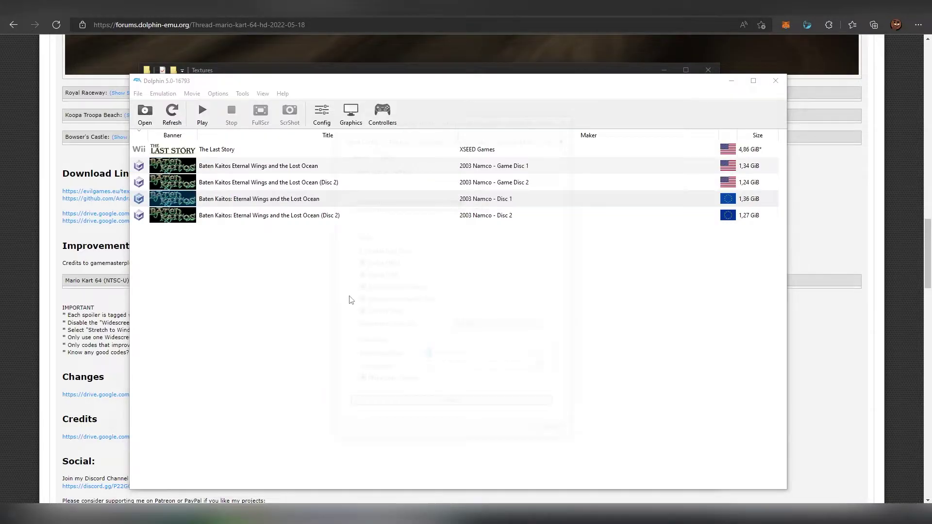
{"action": "left_click", "coordinate": [553, 136]}
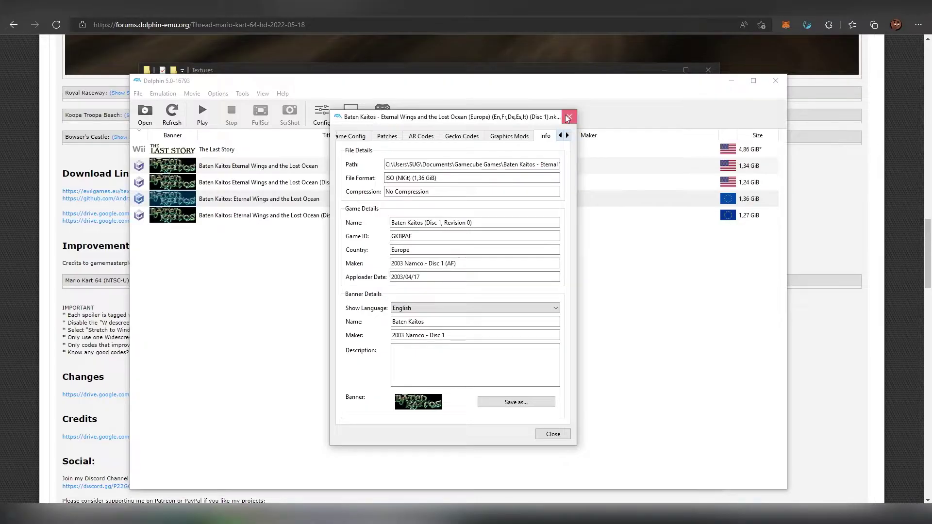
{"action": "left_click", "coordinate": [568, 118]}
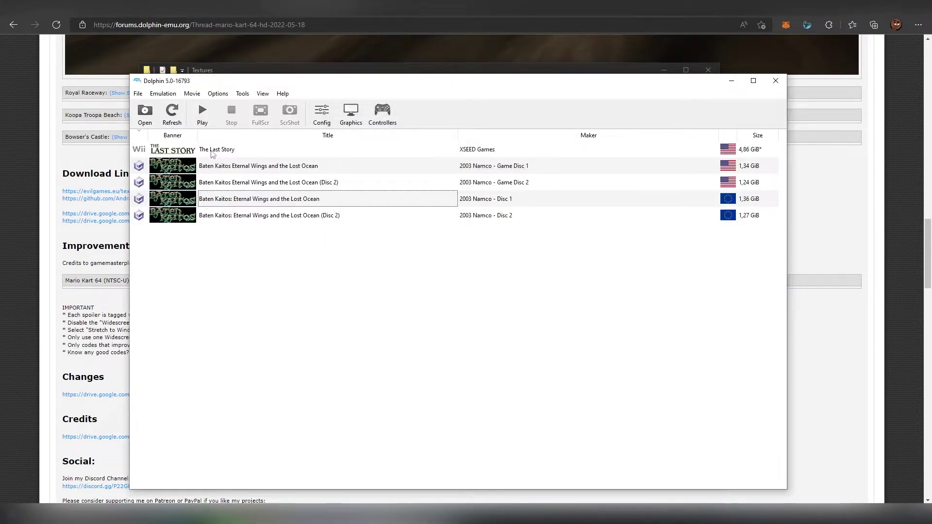
- Check the Game ID of The Last Story in the Info section of its properties
{"action": "right_click", "coordinate": [213, 150]}
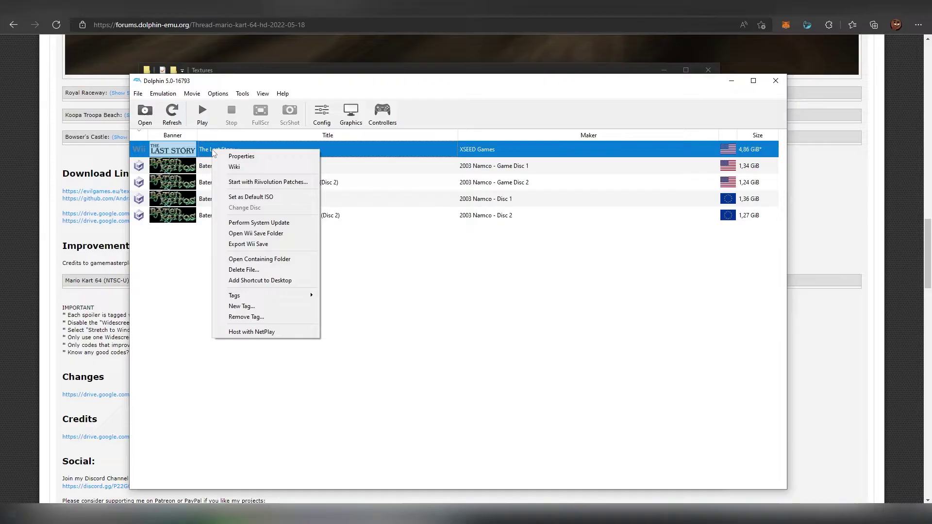
{"action": "left_click", "coordinate": [231, 156]}
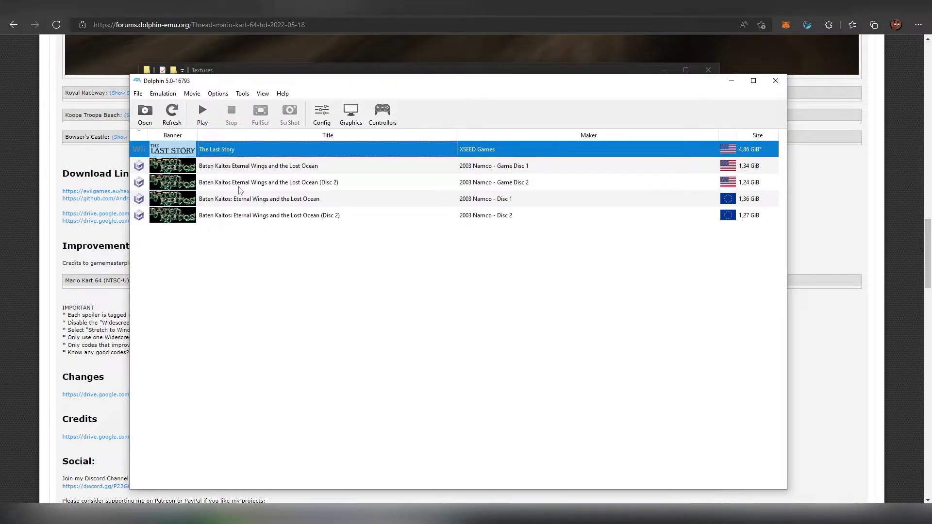
{"action": "left_click", "coordinate": [547, 141]}
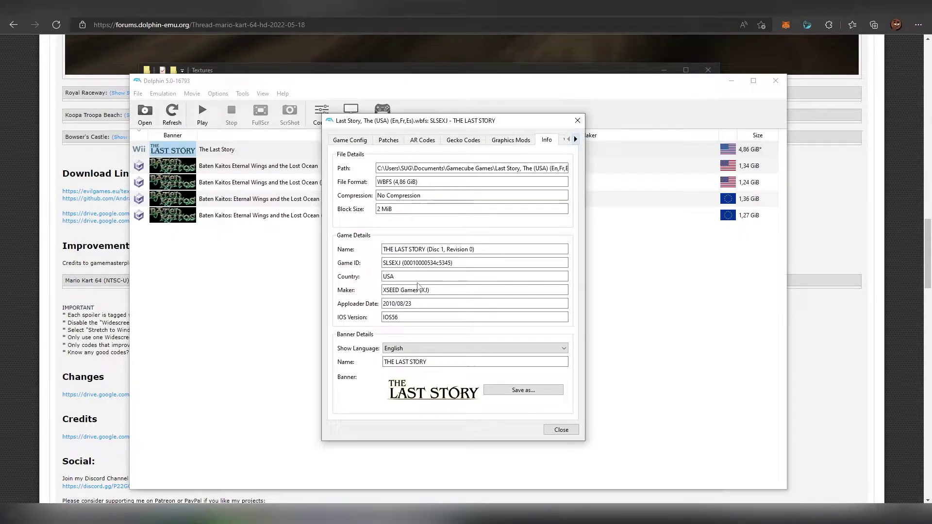
{"action": "left_click_drag", "start_coordinate": [403, 266], "coordinate": [396, 266]}
{"action": "left_click_drag", "start_coordinate": [395, 263], "coordinate": [402, 265]}
- Switch to the Textures folder in File Explorer and rename the ConvertedTextures(DDS-BC7) folder to SLSEXJ
{"action": "key", "text": "alt+Tab"}
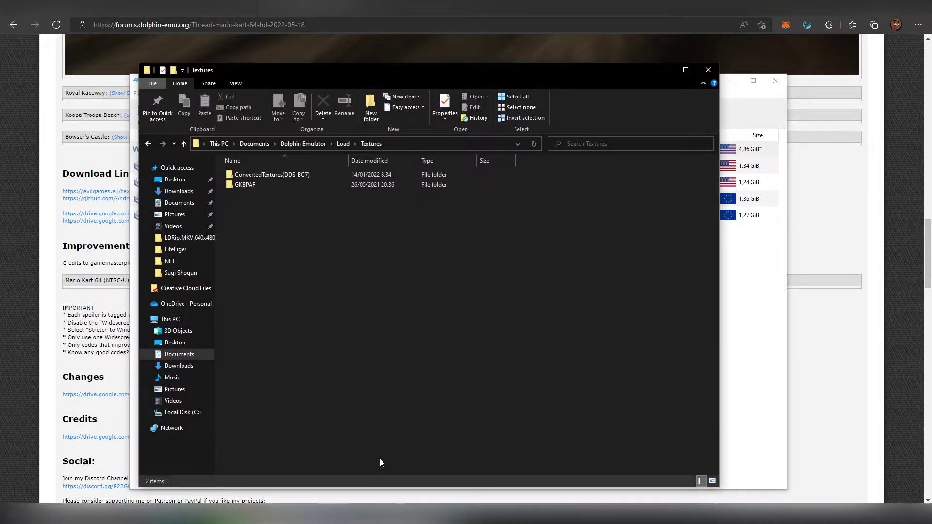
{"action": "left_click", "coordinate": [287, 176]}
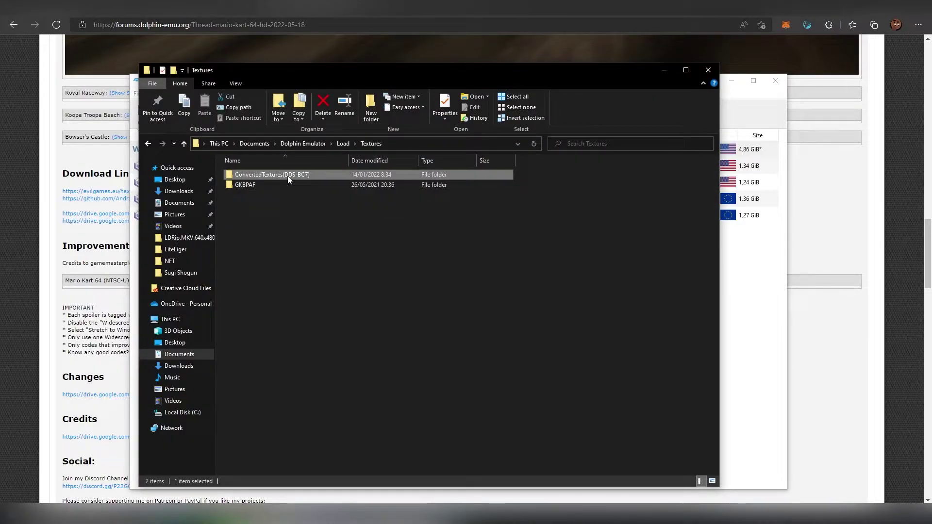
{"action": "left_click", "coordinate": [287, 176]}
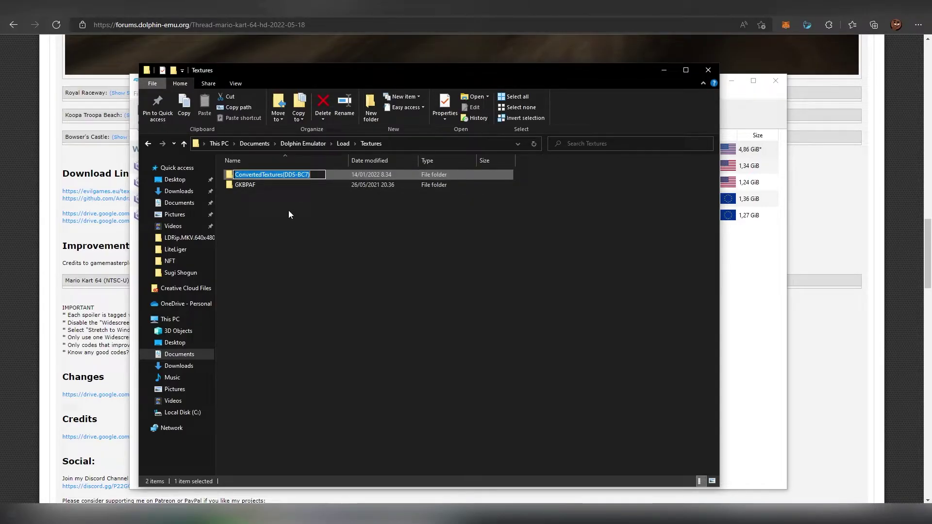
{"action": "type", "text": "SLSEXJ"}
{"action": "key", "text": "Return"}
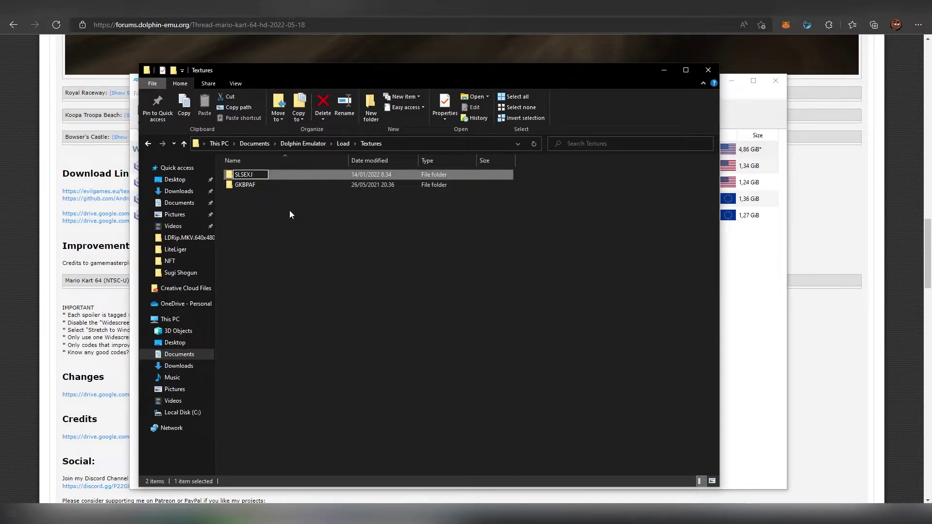
{"action": "left_click", "coordinate": [289, 210]}
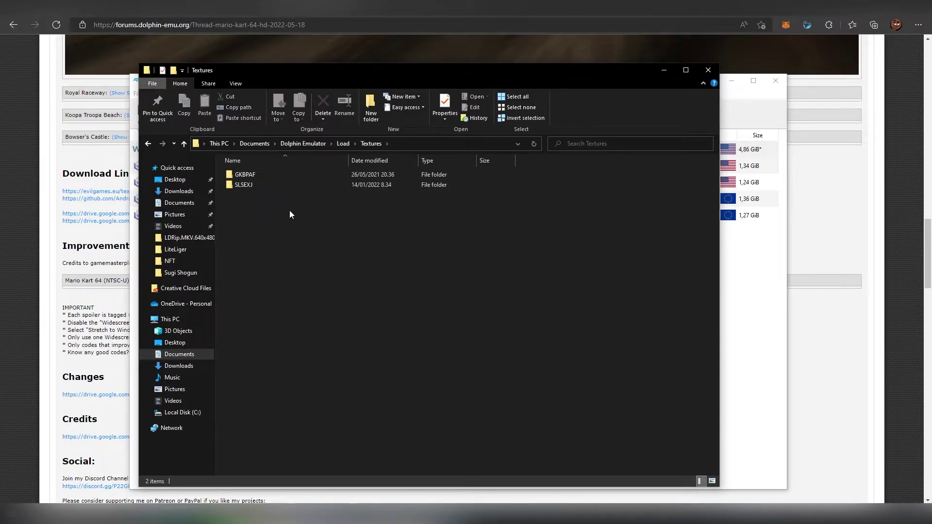
- Inspect the completed subfolder inside SLSEXJ, and return to Dolphin to close The Last Story's properties window
{"action": "double_click", "coordinate": [256, 186]}
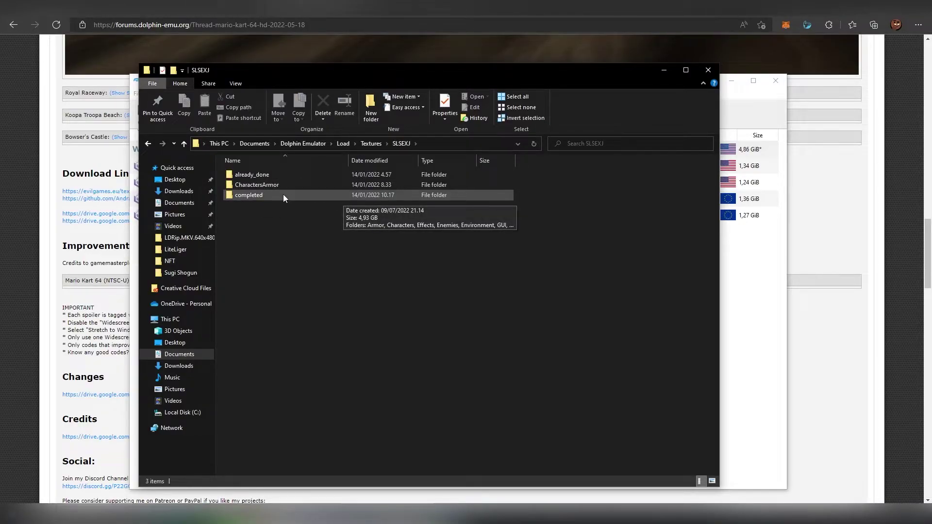
{"action": "double_click", "coordinate": [319, 195]}
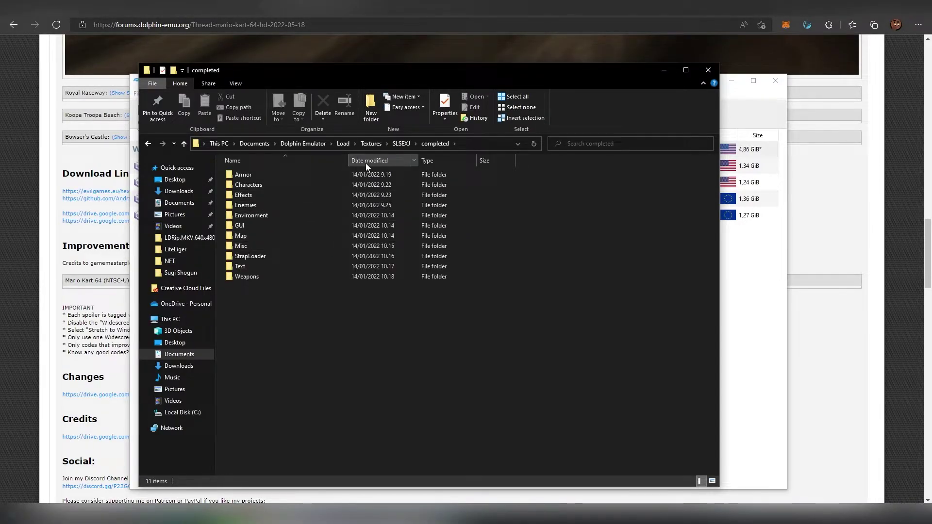
{"action": "left_click", "coordinate": [728, 290]}
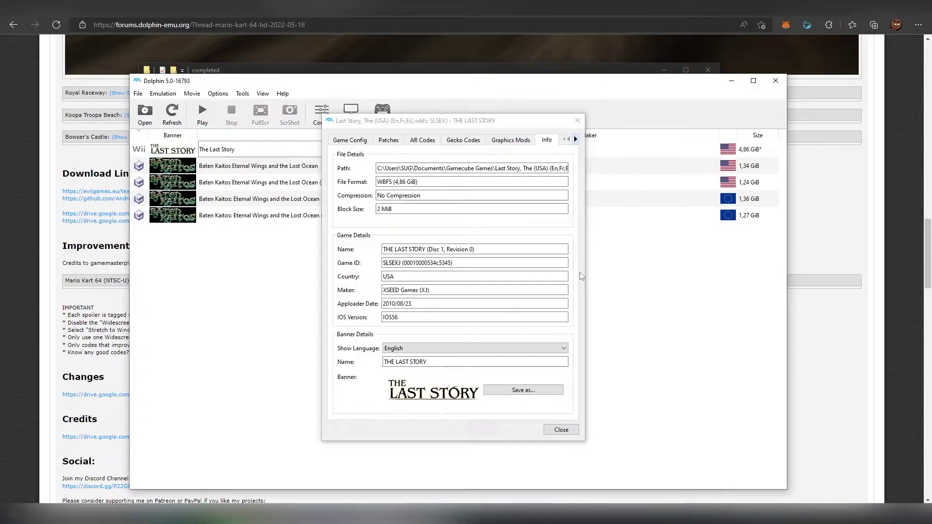
{"action": "left_click", "coordinate": [563, 431]}
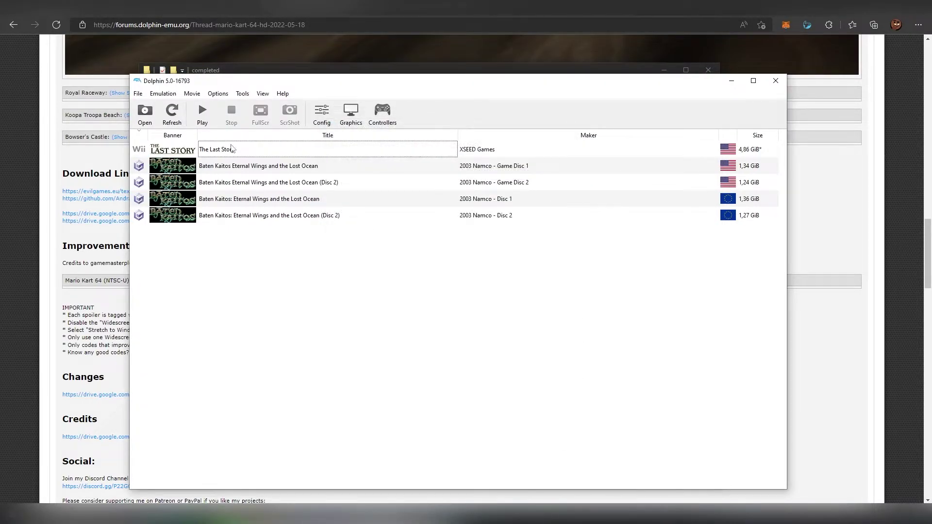
- Launch The Last Story and move its game window over Dolphin's main window
{"action": "left_click", "coordinate": [239, 151]}
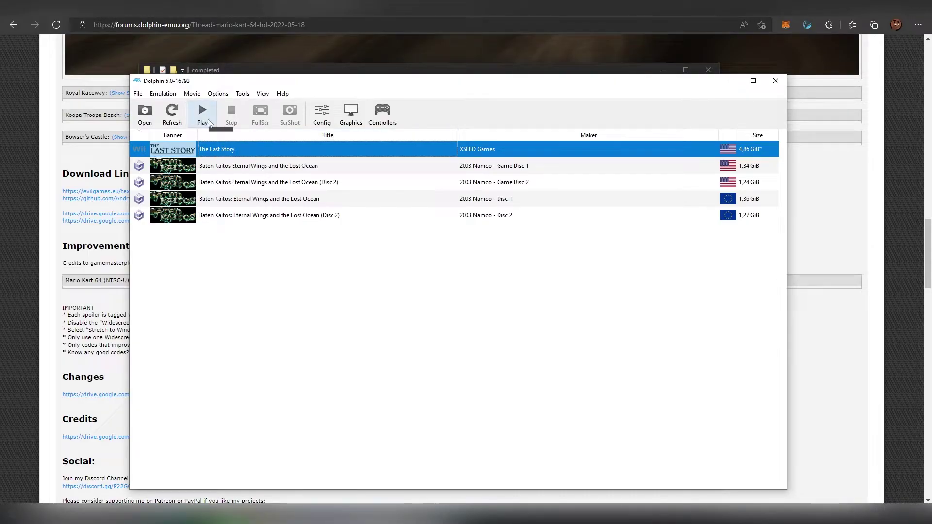
{"action": "left_click", "coordinate": [203, 114]}
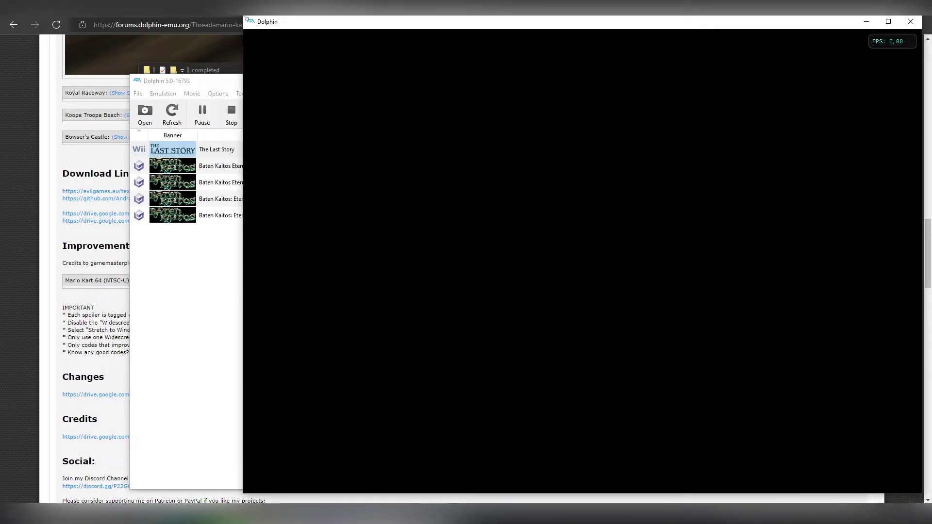
{"action": "left_click_drag", "start_coordinate": [274, 26], "coordinate": [262, 93]}
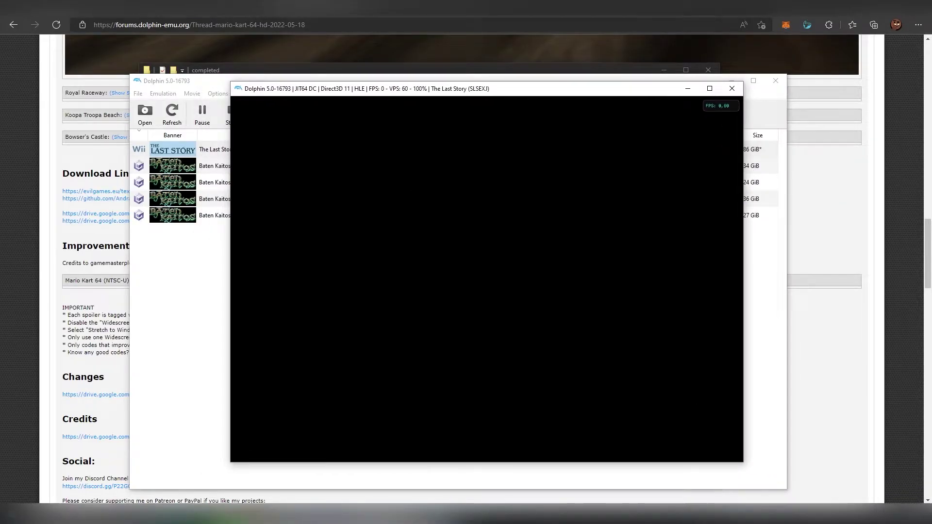
- Mute the headphones in the Windows Volume Mixer and close the mixer
{"action": "right_click", "coordinate": [891, 515]}
{"action": "left_click", "coordinate": [836, 461]}
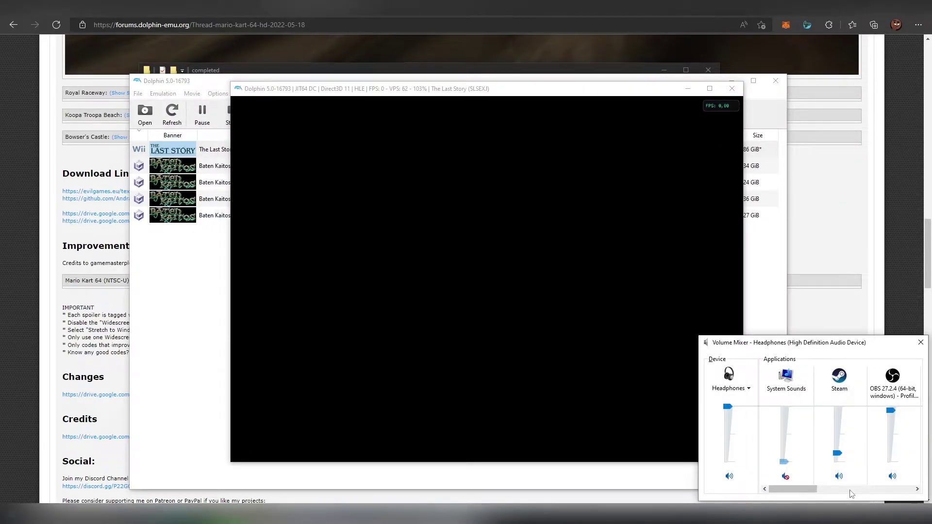
{"action": "left_click", "coordinate": [730, 476]}
{"action": "left_click", "coordinate": [604, 333]}
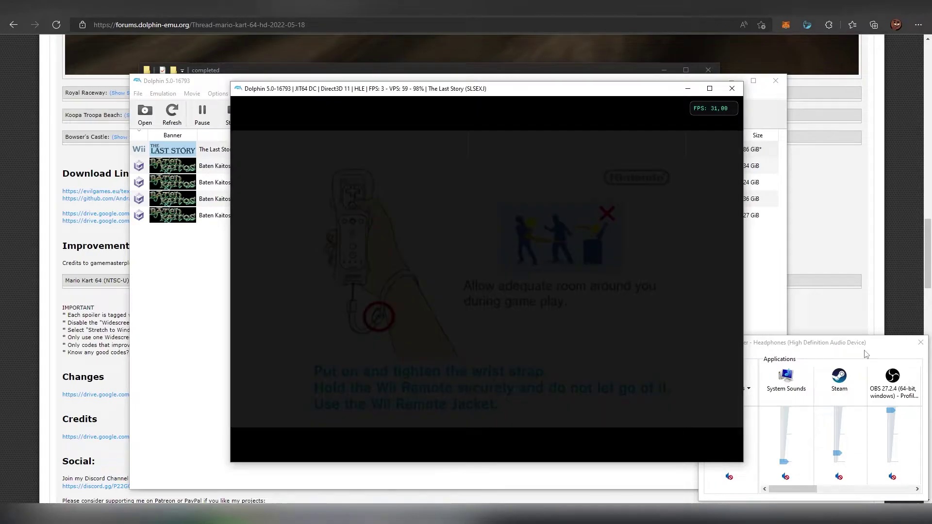
{"action": "left_click", "coordinate": [917, 348]}
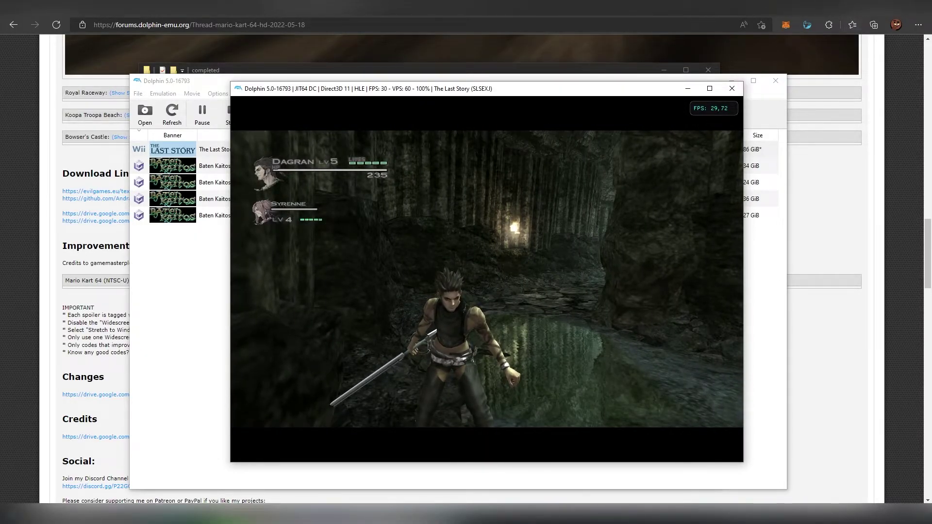
- Minimize the browser, narrow Dolphin's main window and arrange it side by side with the running game window
{"action": "left_click", "coordinate": [863, 7]}
{"action": "left_click_drag", "start_coordinate": [347, 88], "coordinate": [467, 86]}
{"action": "left_click_drag", "start_coordinate": [261, 88], "coordinate": [167, 82]}
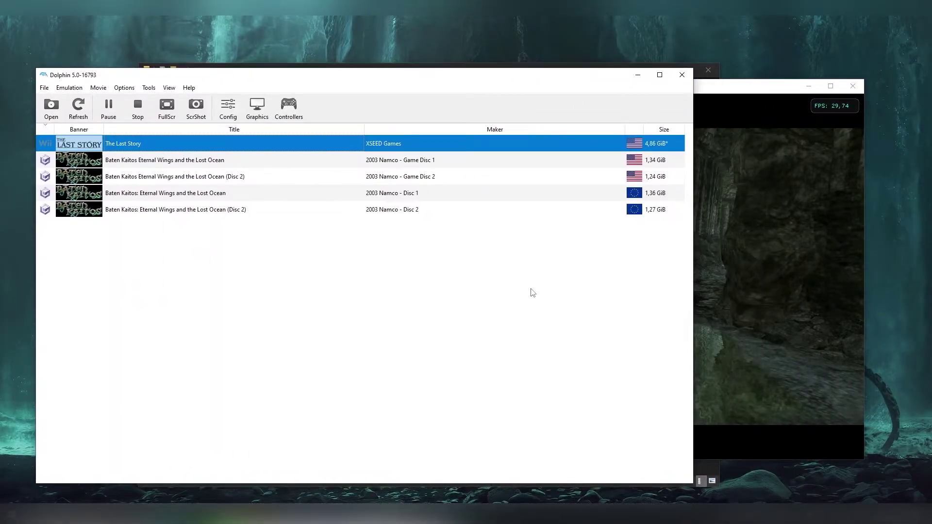
{"action": "left_click_drag", "start_coordinate": [693, 483], "coordinate": [369, 475]}
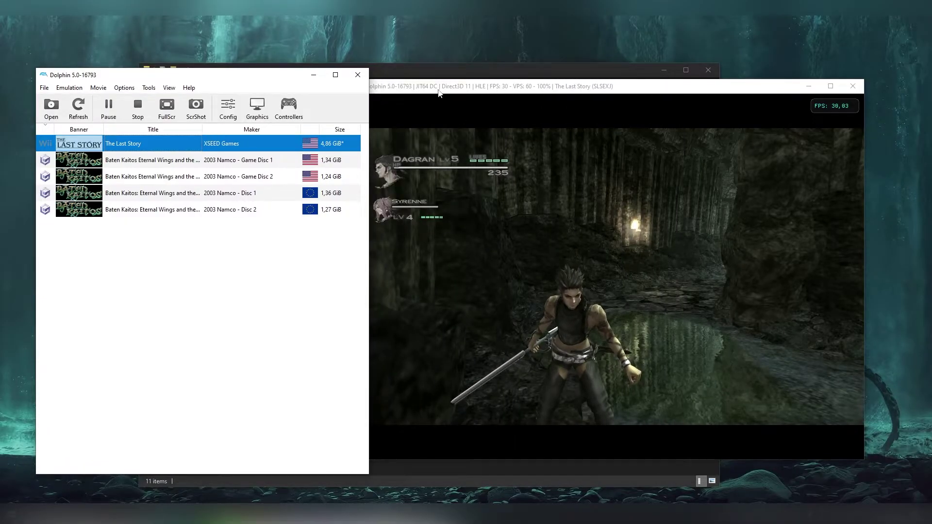
{"action": "left_click_drag", "start_coordinate": [392, 86], "coordinate": [426, 90]}
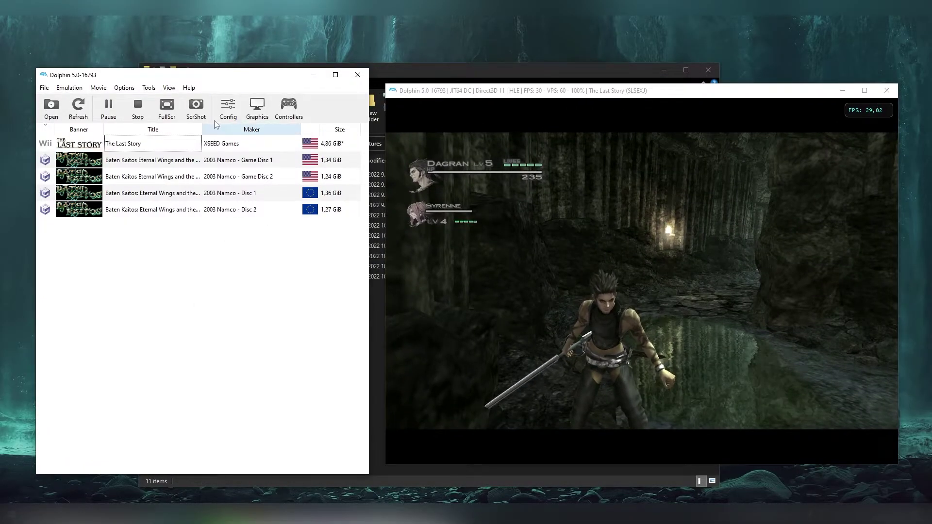
- Enable Load Custom Textures in the advanced graphics settings, switching it off and on twice to compare the game's textures
{"action": "left_click", "coordinate": [257, 109]}
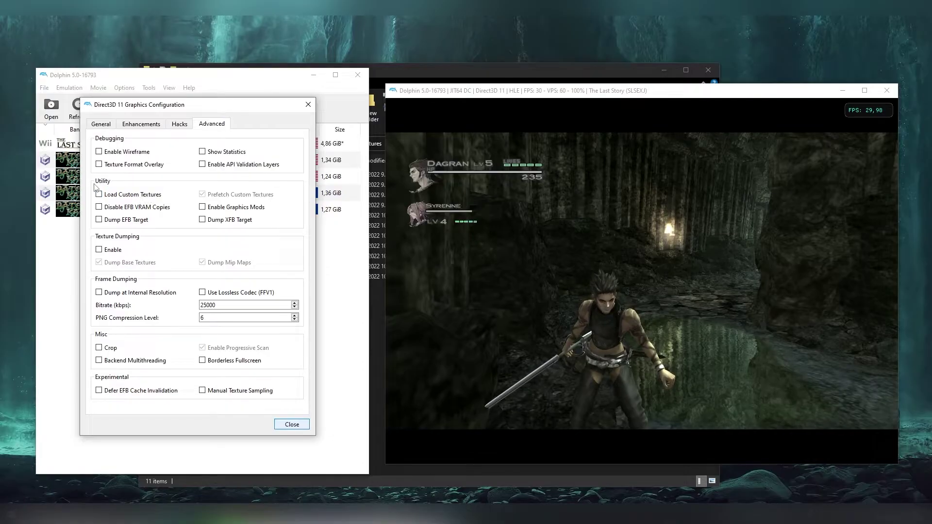
{"action": "left_click", "coordinate": [123, 199]}
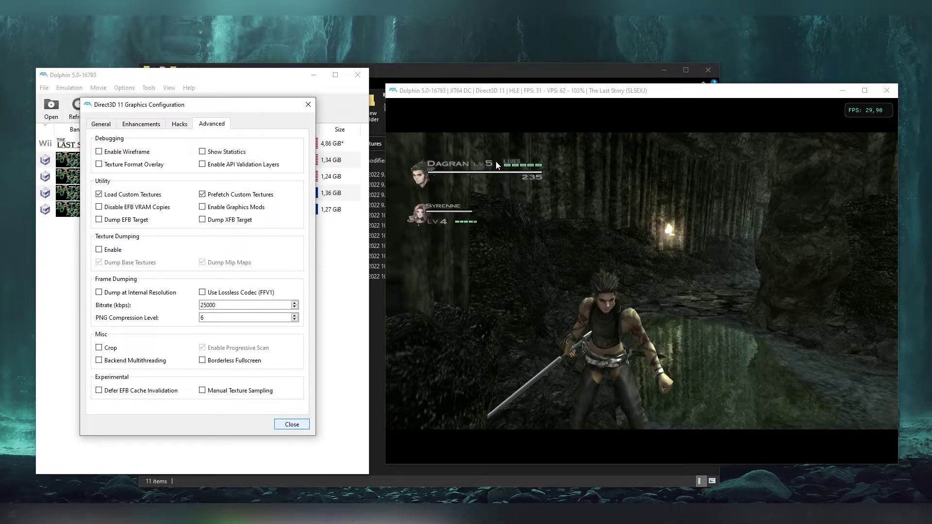
{"action": "left_click", "coordinate": [146, 197]}
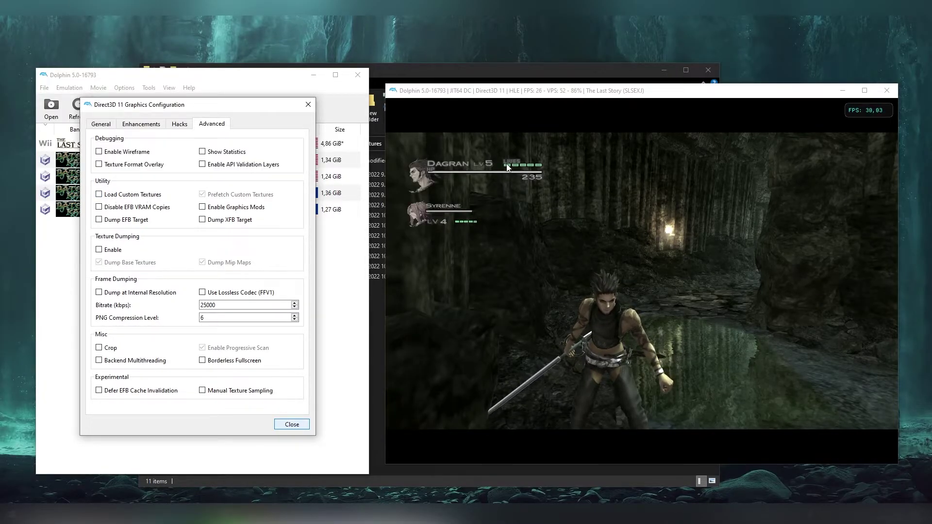
{"action": "left_click", "coordinate": [160, 196]}
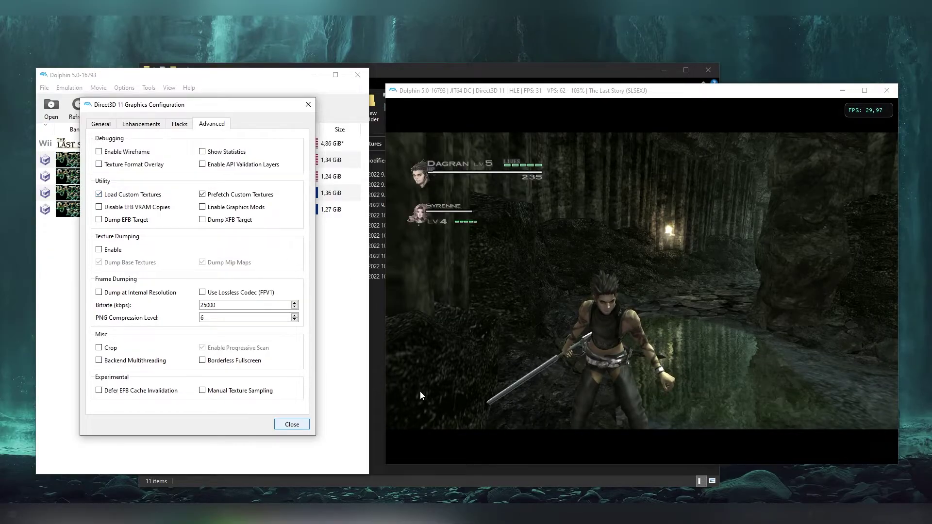
{"action": "left_click", "coordinate": [134, 196]}
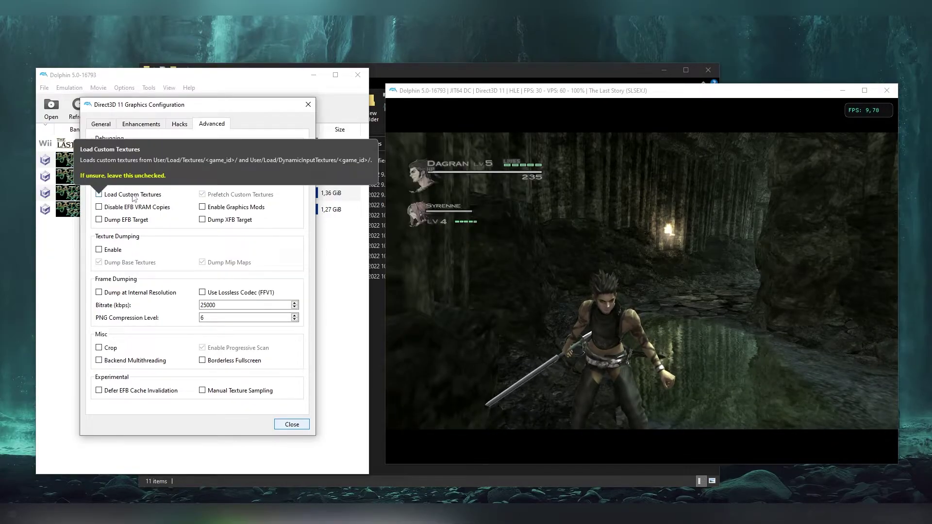
{"action": "left_click", "coordinate": [134, 196]}
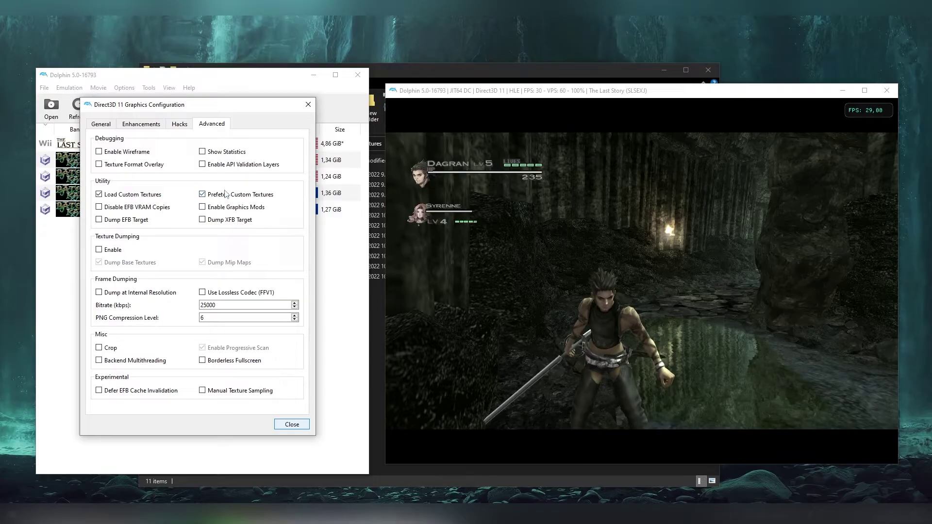
- Read the explanation of Prefetch Custom Textures, and turn the option off and back on
{"action": "mouse_move", "coordinate": [226, 197]}
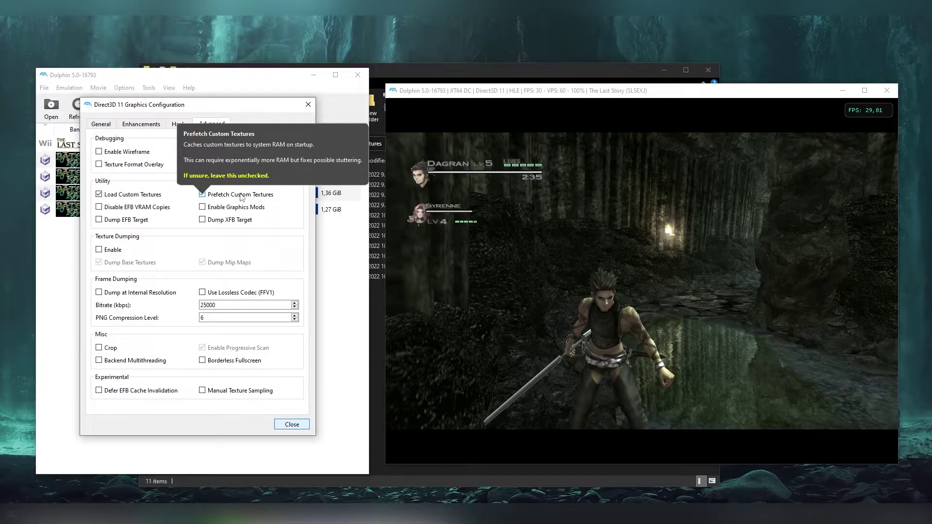
{"action": "left_click", "coordinate": [240, 196]}
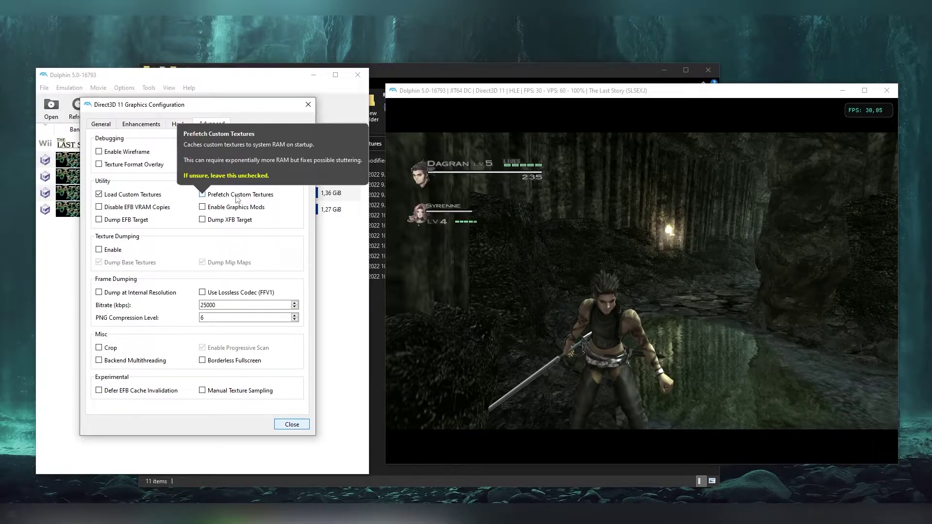
{"action": "left_click", "coordinate": [213, 196]}
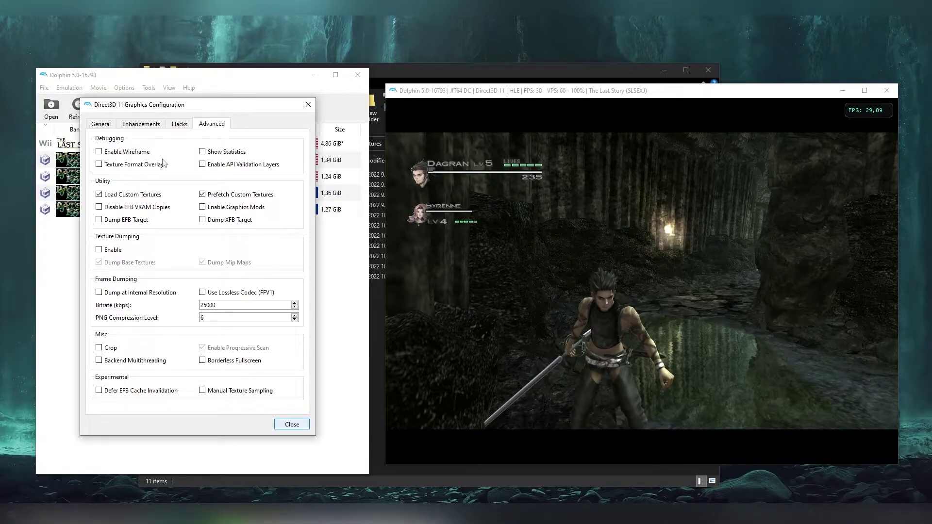
- Set the Internal Resolution enhancement to 2x Native (1280x1056) for 720p and close the graphics configuration
{"action": "left_click", "coordinate": [160, 126]}
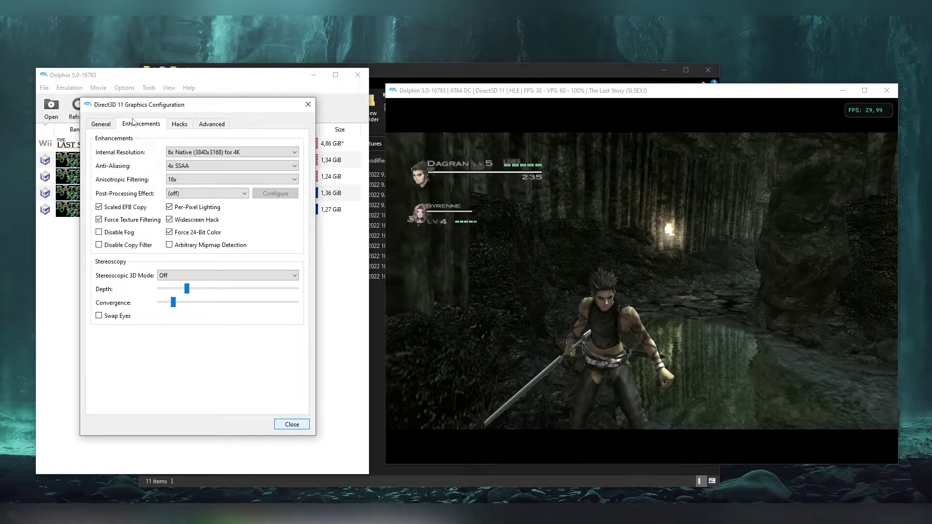
{"action": "left_click_drag", "start_coordinate": [153, 111], "coordinate": [188, 119]}
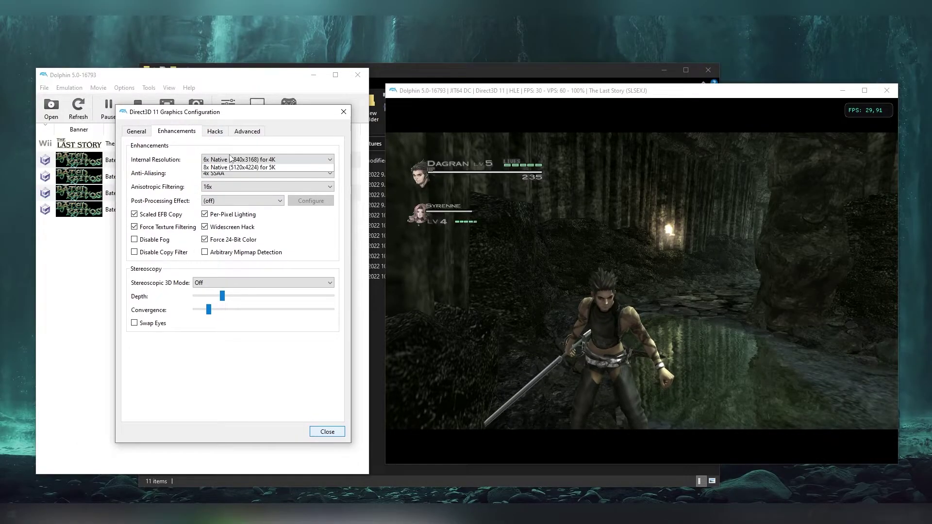
{"action": "left_click", "coordinate": [217, 160]}
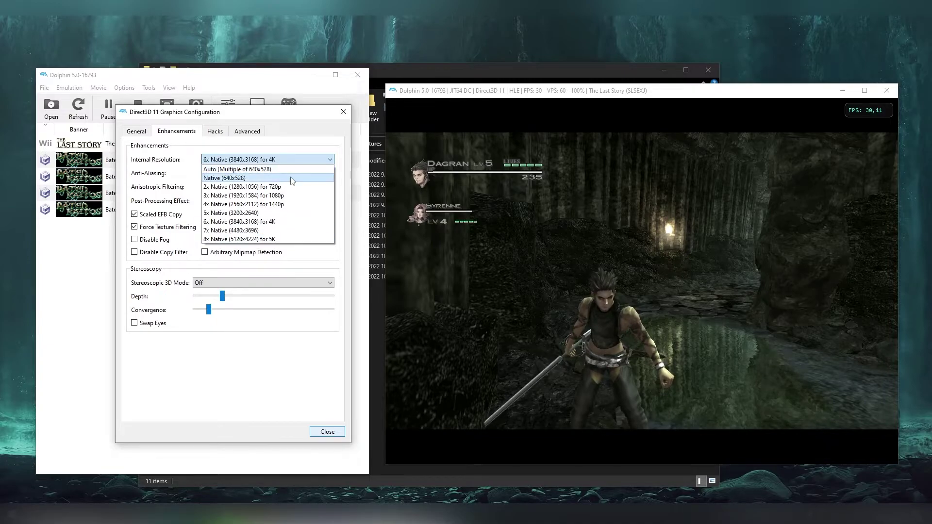
{"action": "left_click", "coordinate": [284, 188]}
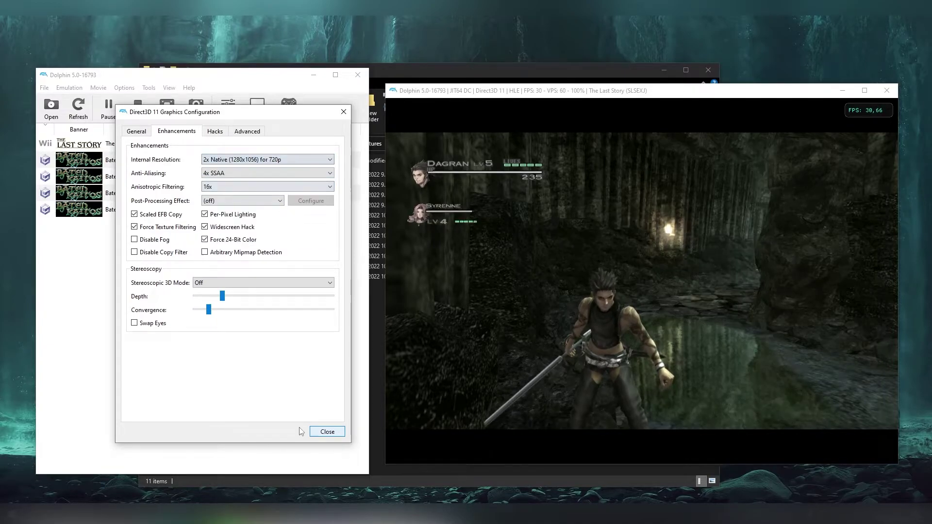
{"action": "left_click", "coordinate": [327, 432]}
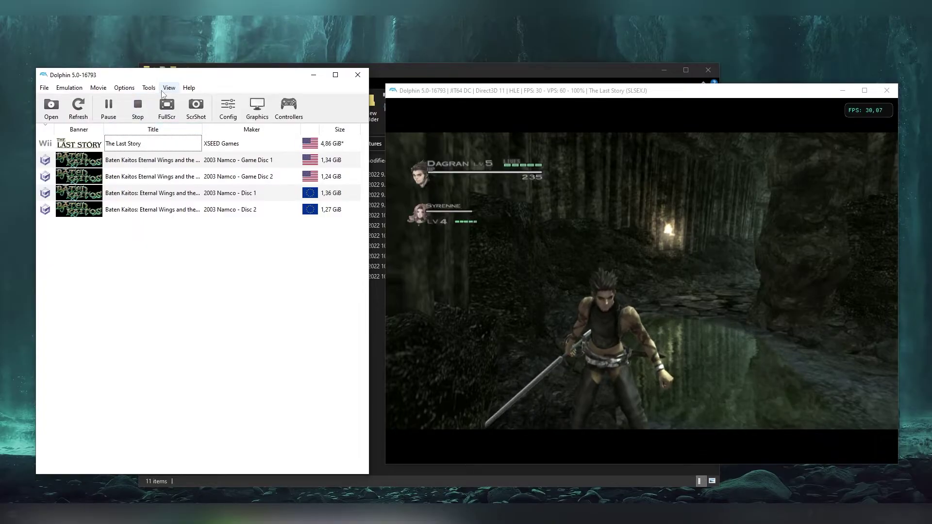
- Set the Internal Resolution to 8x Native (5120x4224) for 5K, switching to Native (640x528) once for comparison, and close the graphics configuration
{"action": "left_click", "coordinate": [257, 107]}
{"action": "left_click", "coordinate": [187, 152]}
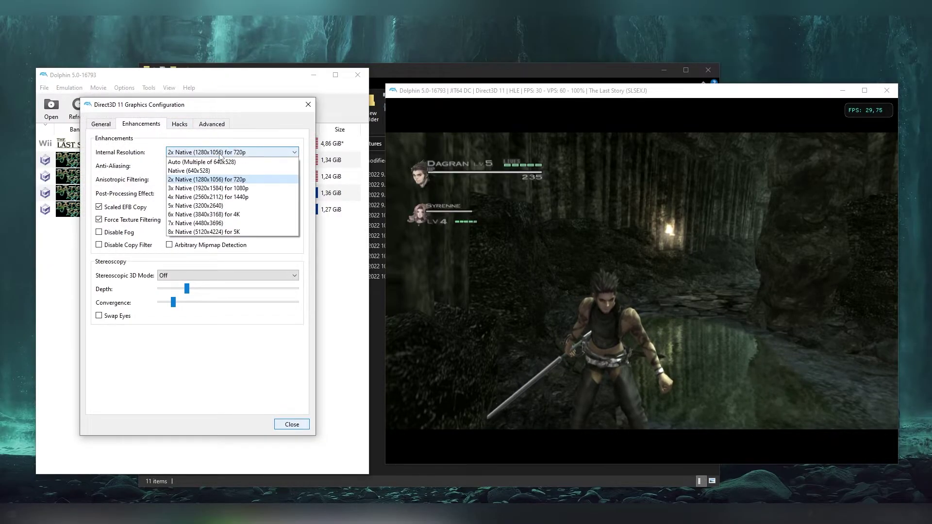
{"action": "left_click", "coordinate": [230, 235]}
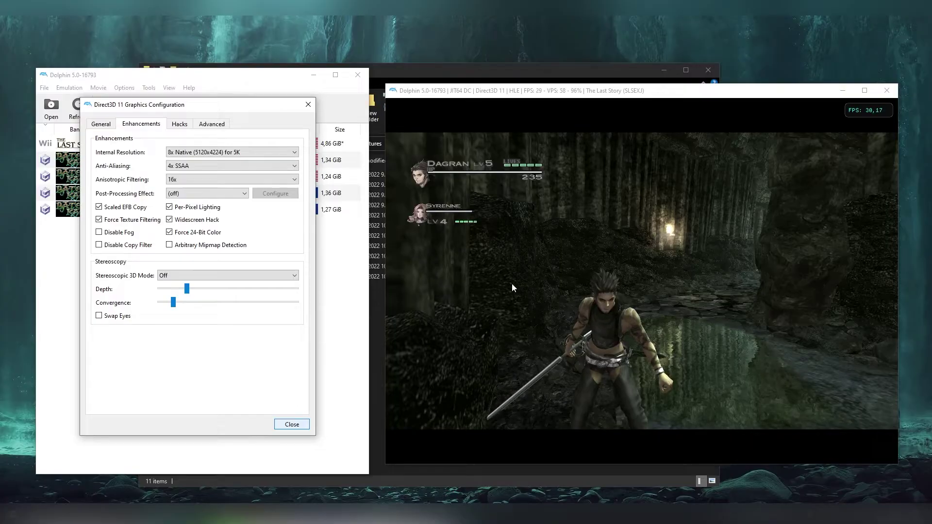
{"action": "left_click", "coordinate": [255, 153]}
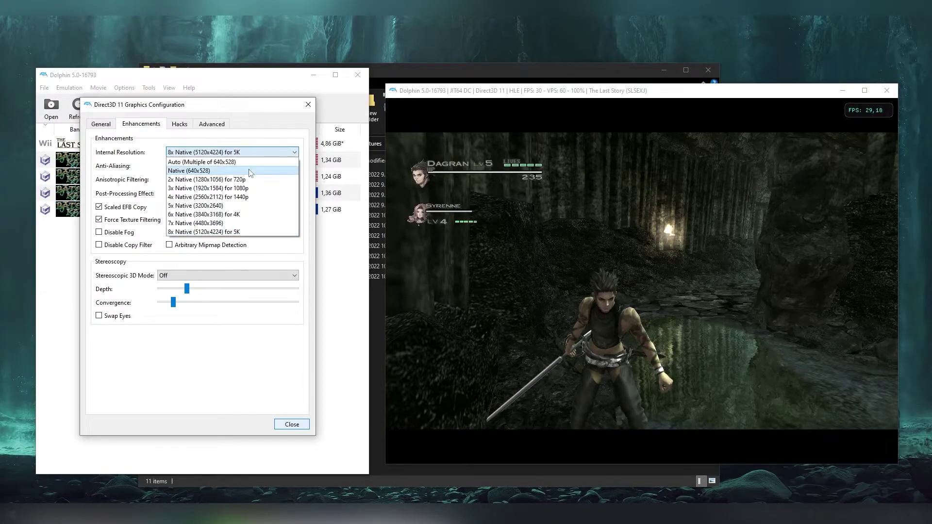
{"action": "left_click", "coordinate": [249, 172]}
{"action": "left_click", "coordinate": [238, 158]}
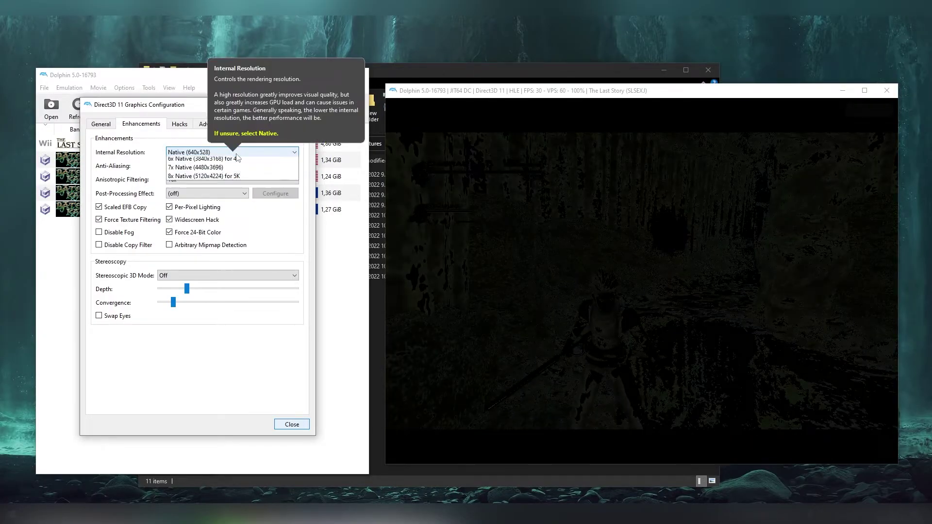
{"action": "left_click", "coordinate": [229, 234]}
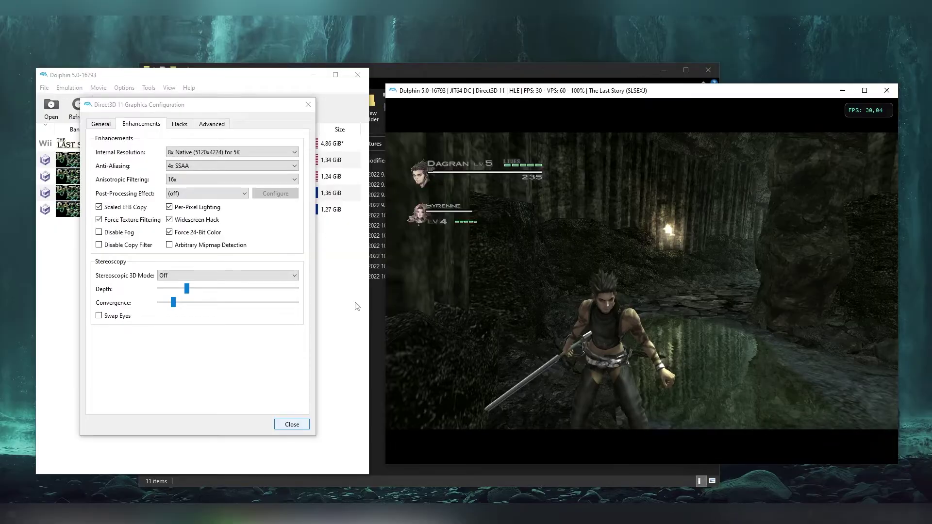
{"action": "left_click", "coordinate": [292, 424]}
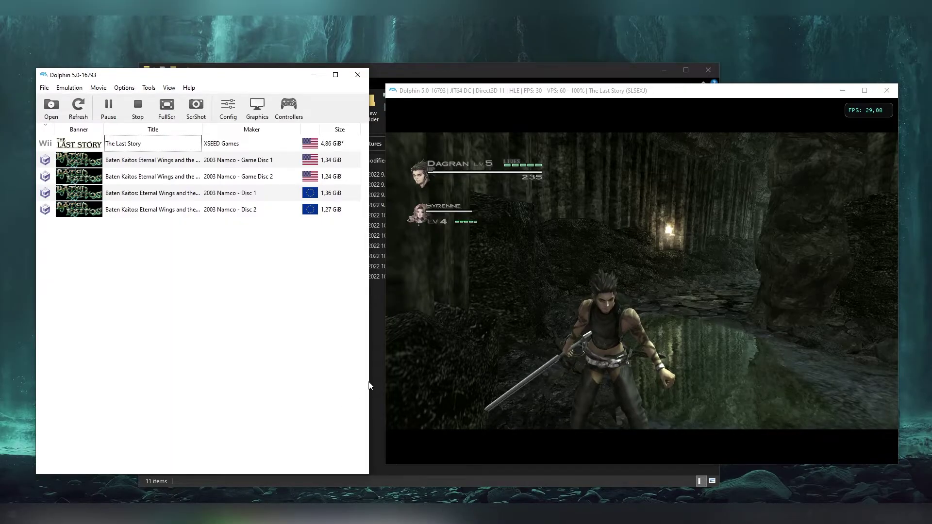
- Widen Dolphin's main window on both sides beside the running game
{"action": "left_click_drag", "start_coordinate": [368, 386], "coordinate": [376, 378]}
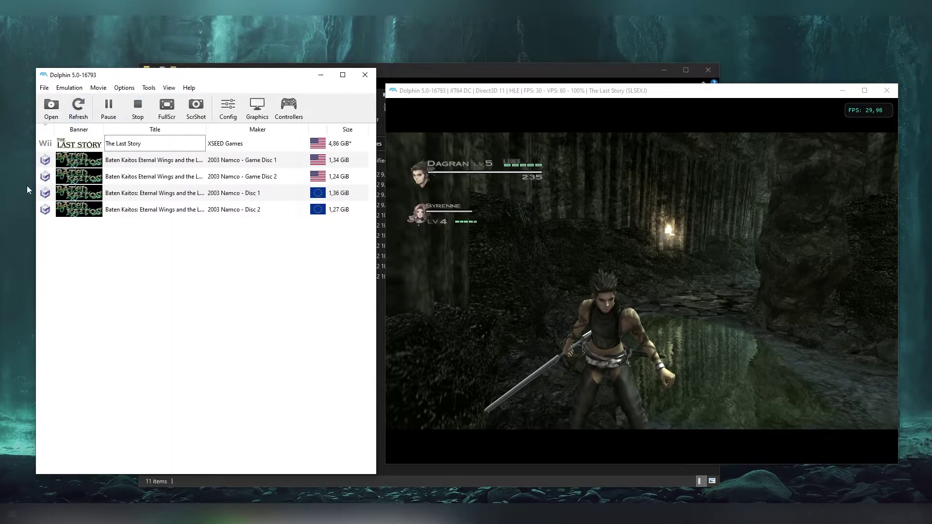
{"action": "left_click_drag", "start_coordinate": [36, 192], "coordinate": [4, 191]}
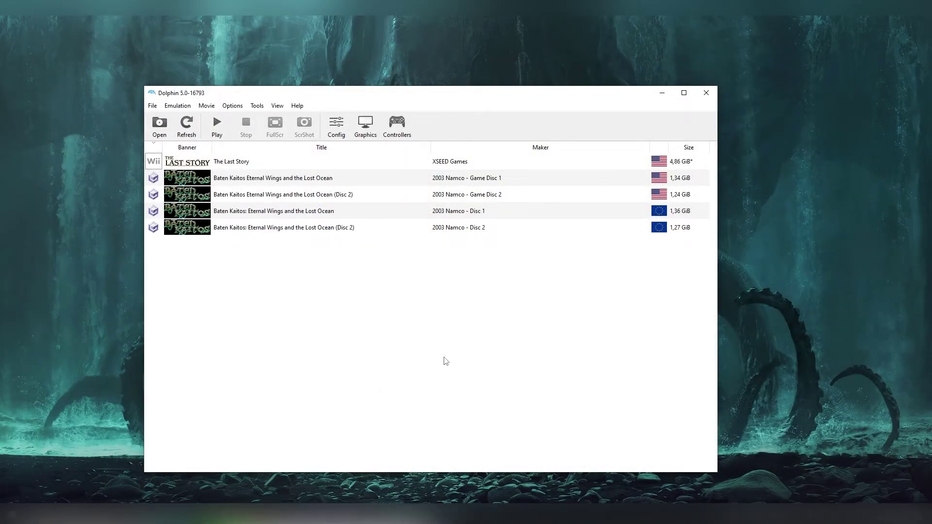
- Open the Resource Pack Manager, select the Skies of Arcadia HD Core Pack and open the resource packs directory
{"action": "left_click", "coordinate": [256, 106]}
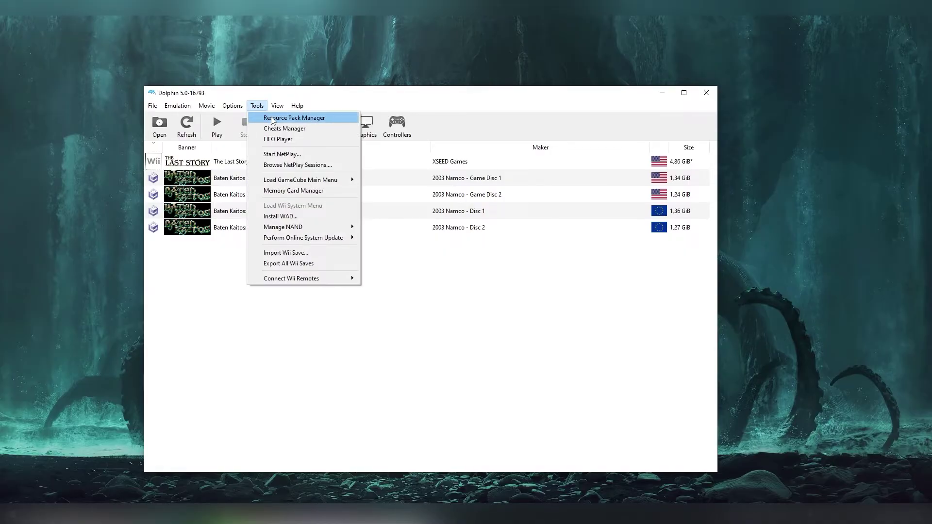
{"action": "left_click", "coordinate": [272, 119]}
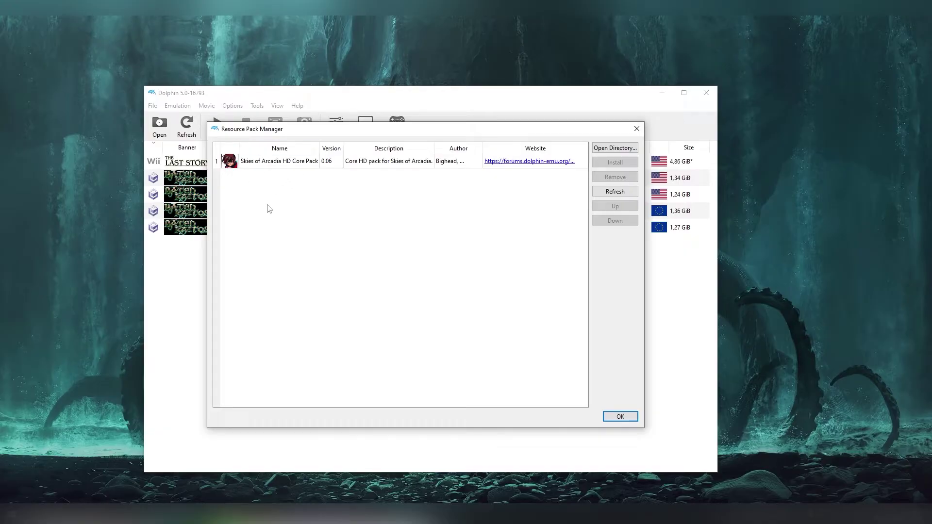
{"action": "left_click", "coordinate": [284, 165]}
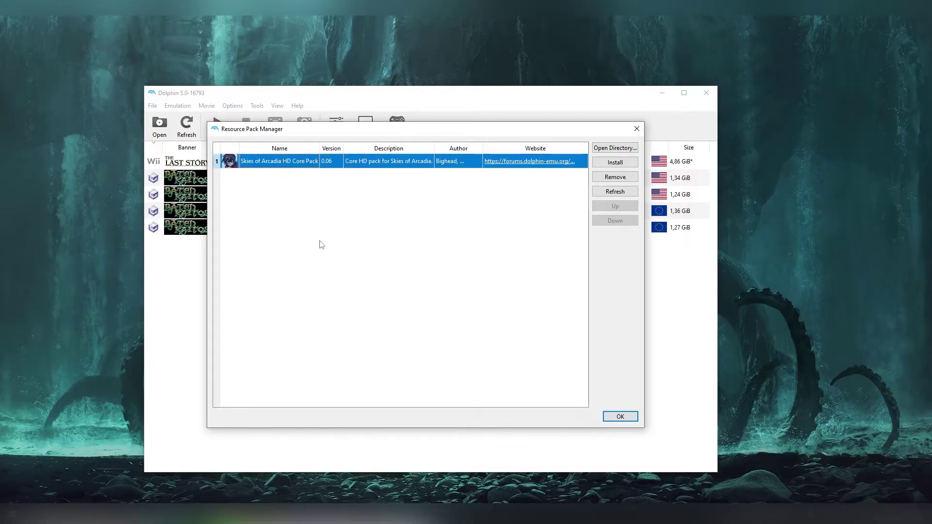
{"action": "left_click", "coordinate": [608, 152]}
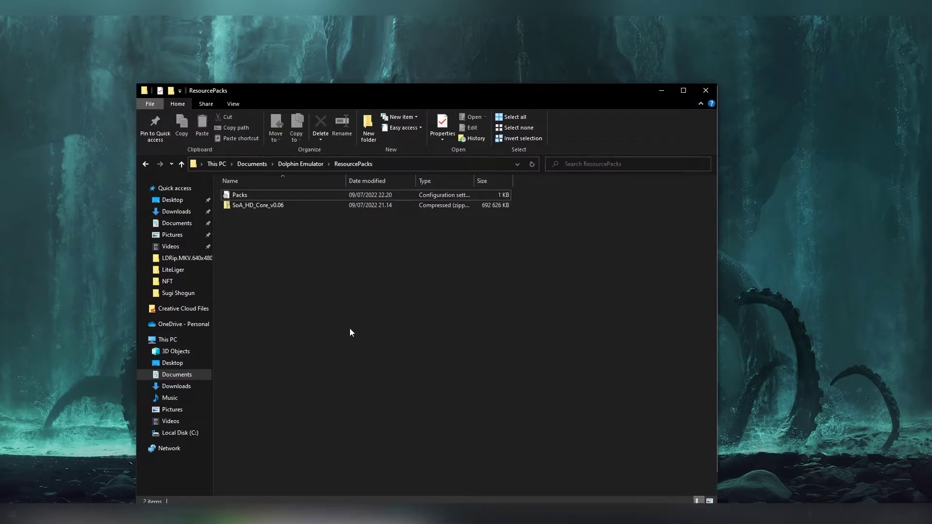
- Look into the Dolphin Emulator folder's Load/Textures subfolder for comparison and return to the ResourcePacks folder
{"action": "left_click", "coordinate": [300, 164]}
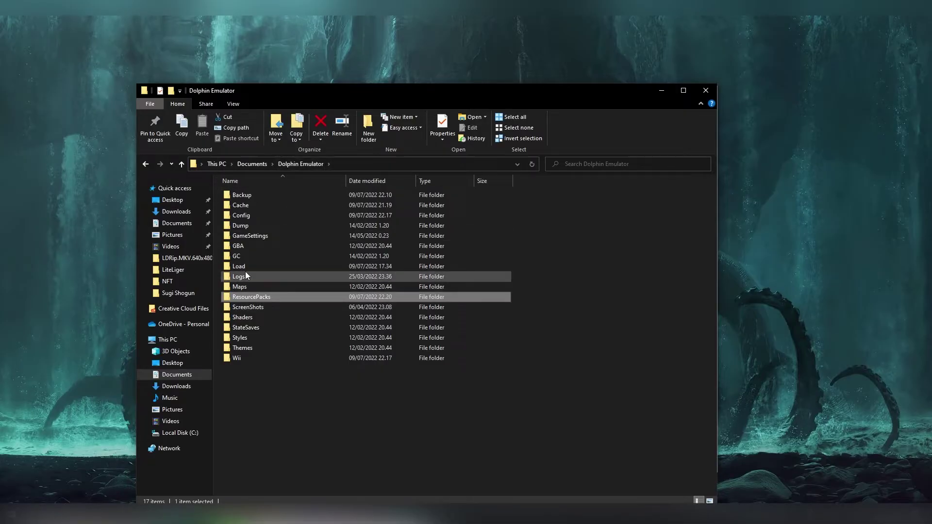
{"action": "double_click", "coordinate": [246, 268]}
{"action": "double_click", "coordinate": [267, 216]}
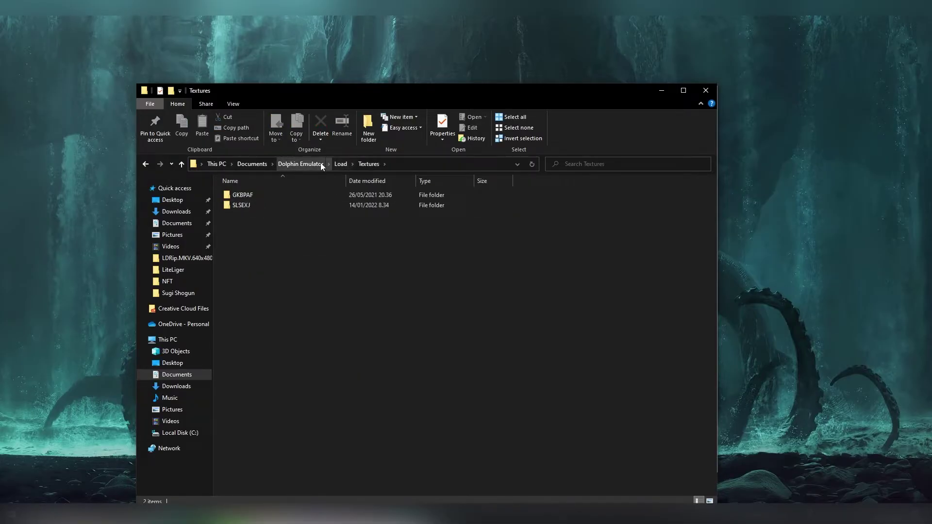
{"action": "left_click", "coordinate": [300, 164]}
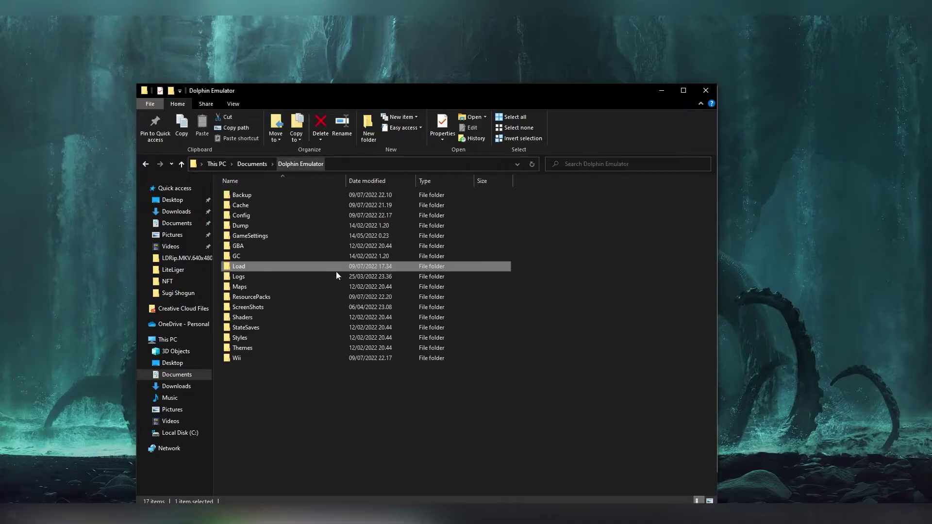
{"action": "double_click", "coordinate": [269, 297]}
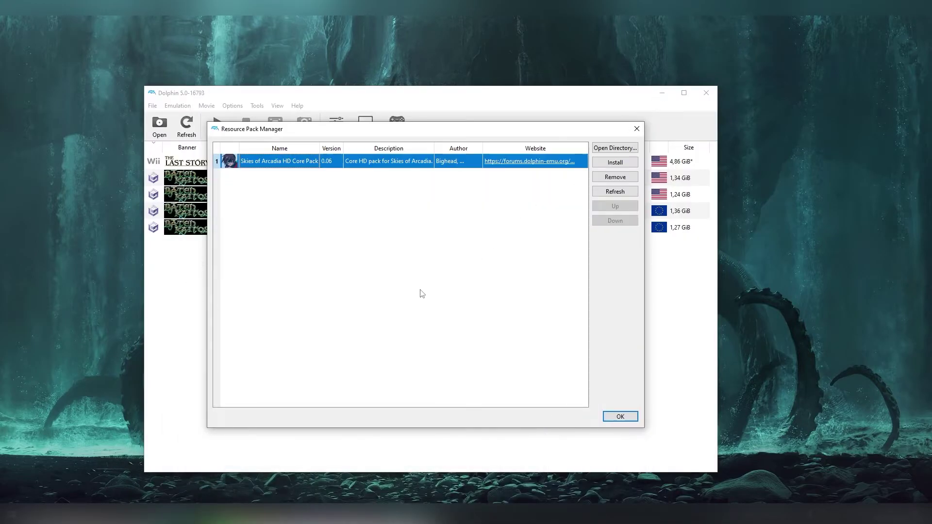
- Refresh the resource pack list, install the Skies of Arcadia HD Core Pack and close the Resource Pack Manager
{"action": "left_click", "coordinate": [625, 196]}
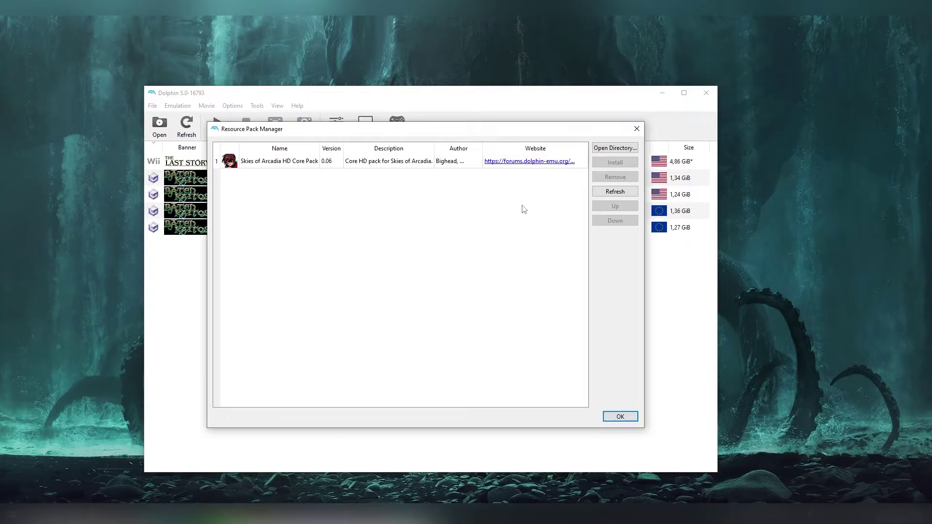
{"action": "left_click", "coordinate": [355, 164]}
{"action": "left_click", "coordinate": [603, 164]}
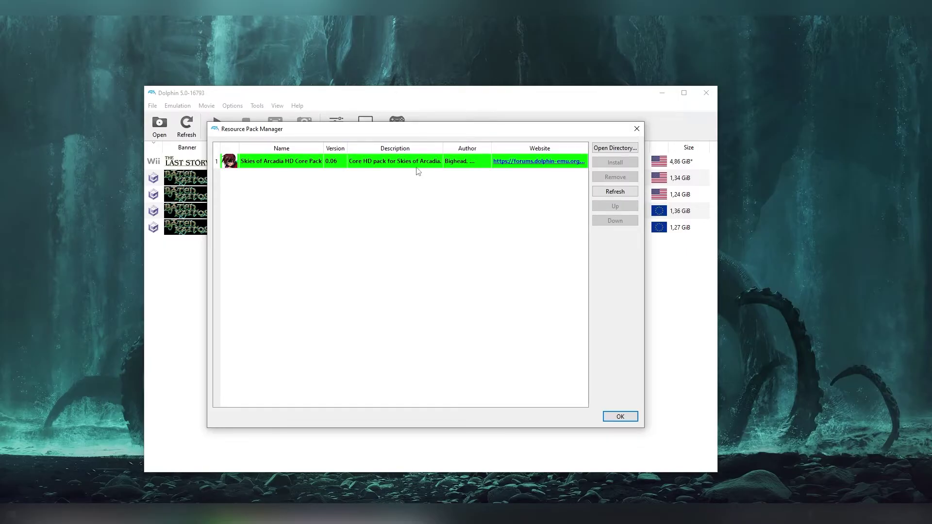
{"action": "left_click", "coordinate": [362, 164]}
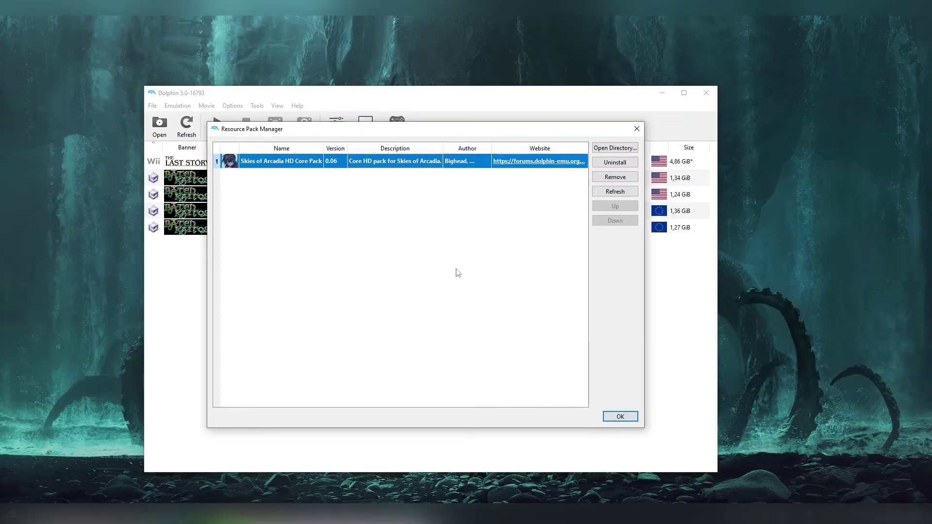
{"action": "left_click", "coordinate": [620, 417]}
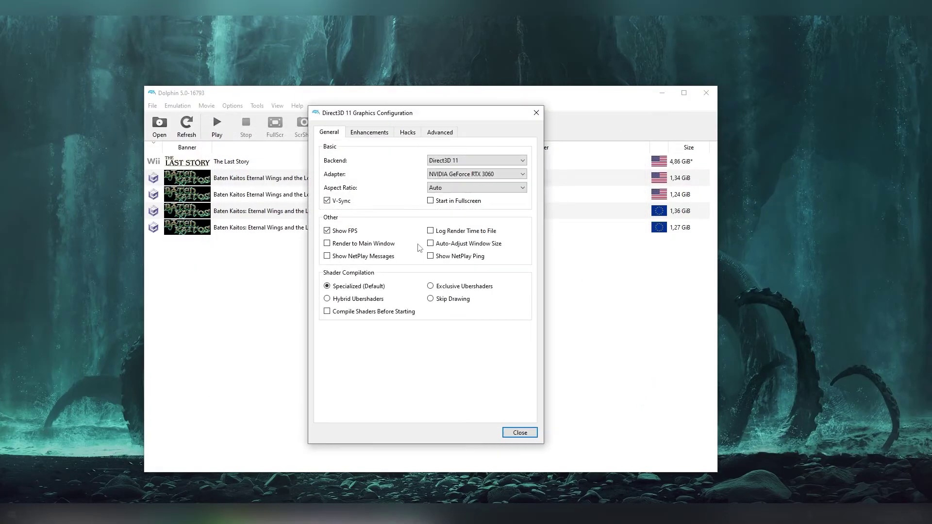
- Review the graphics enhancements, then check the Load Custom Textures and Prefetch Custom Textures options in the advanced graphics settings
{"action": "left_click", "coordinate": [365, 134]}
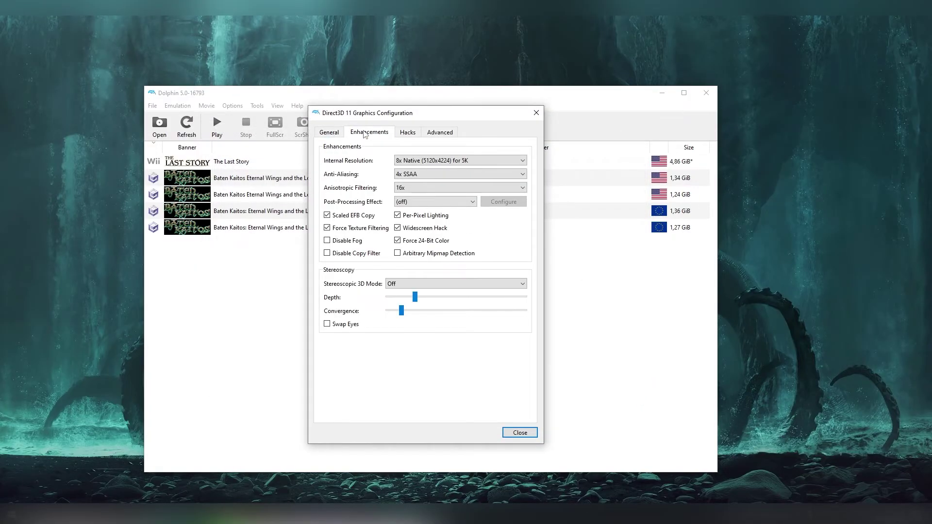
{"action": "mouse_move", "coordinate": [461, 168]}
{"action": "left_click_drag", "start_coordinate": [369, 117], "coordinate": [388, 149]}
{"action": "left_click", "coordinate": [455, 164]}
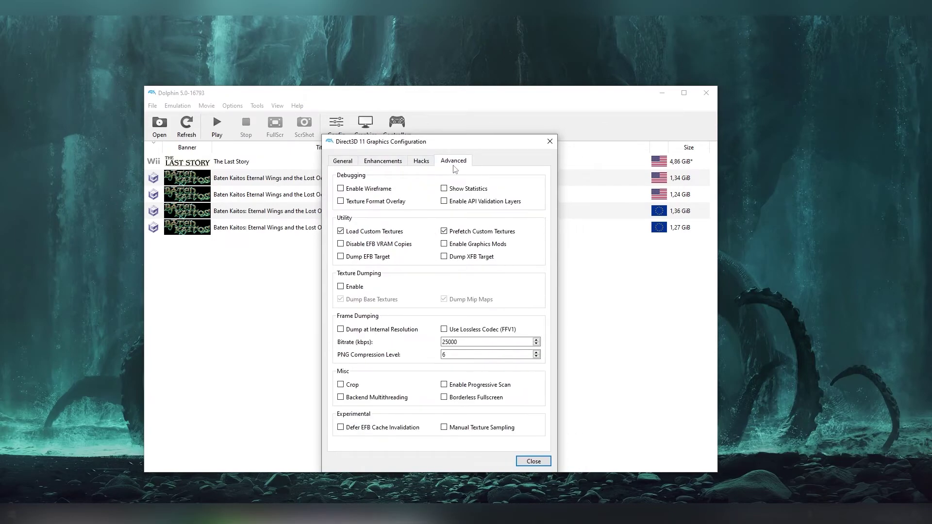
{"action": "left_click_drag", "start_coordinate": [453, 149], "coordinate": [429, 132]}
{"action": "mouse_move", "coordinate": [326, 220]}
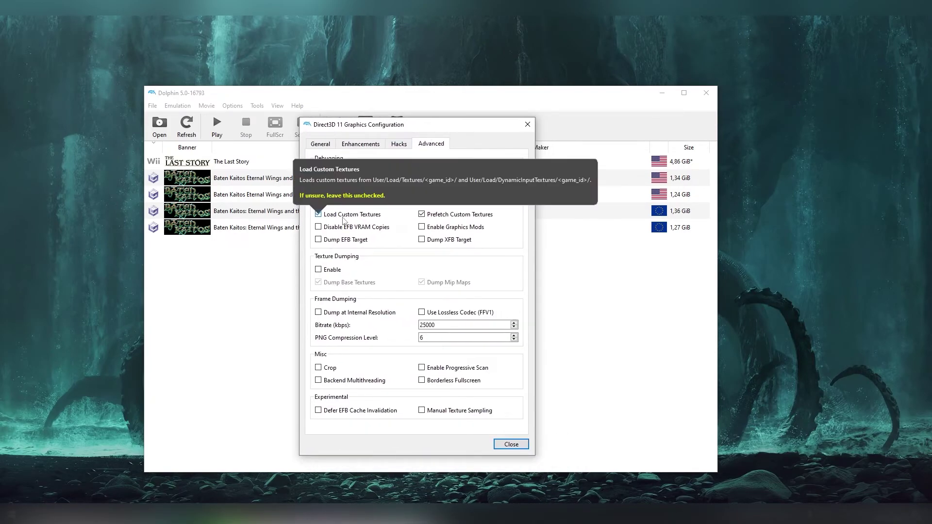
{"action": "mouse_move", "coordinate": [463, 220]}
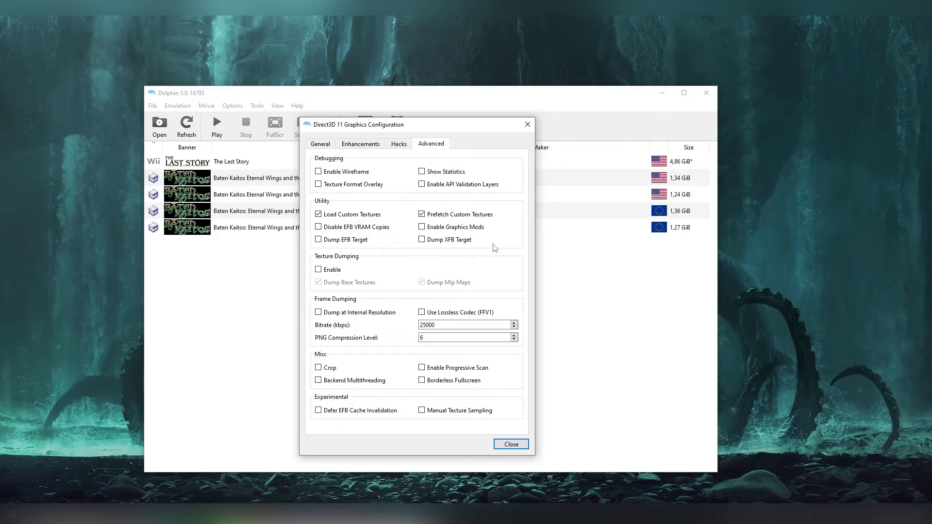
- Review the hacks, enhancements and general graphics settings, close the graphics configuration and reposition Dolphin's main window
{"action": "left_click", "coordinate": [389, 144]}
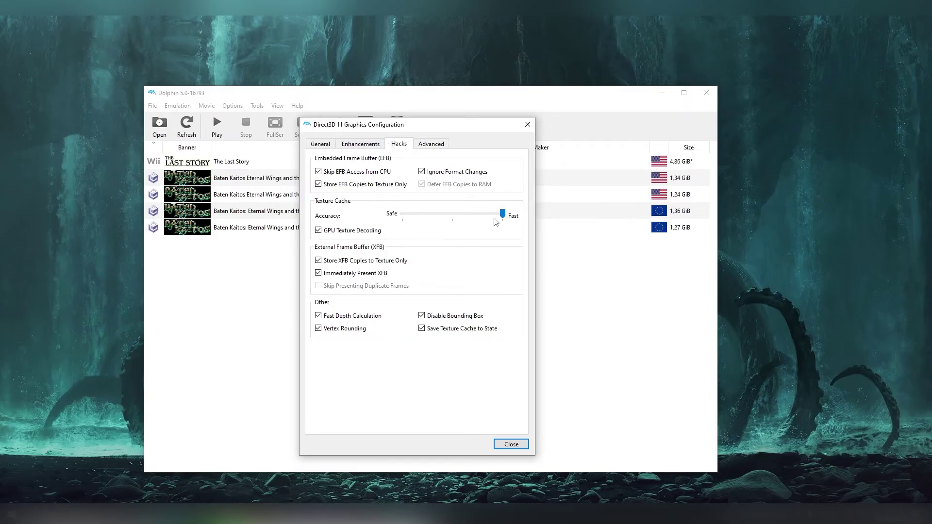
{"action": "left_click", "coordinate": [352, 146]}
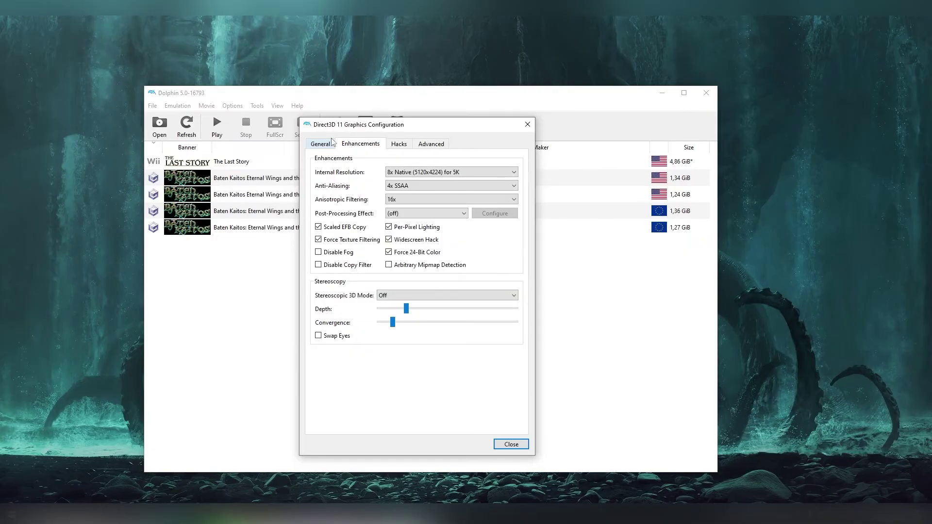
{"action": "left_click", "coordinate": [332, 142]}
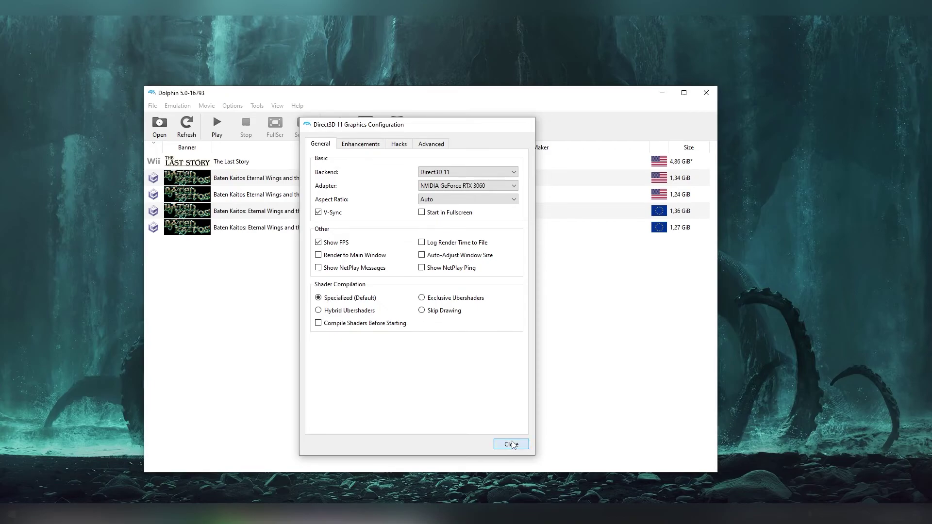
{"action": "left_click", "coordinate": [511, 445]}
{"action": "left_click_drag", "start_coordinate": [439, 97], "coordinate": [445, 88]}
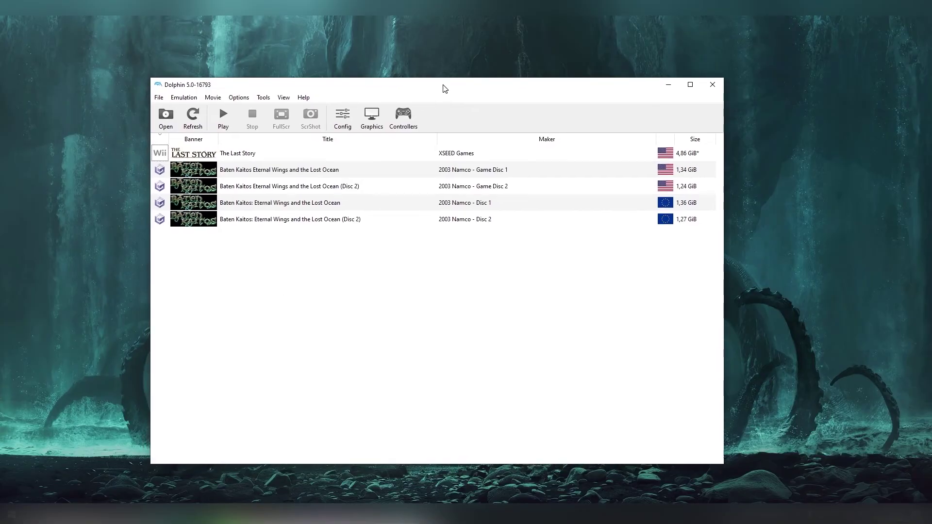